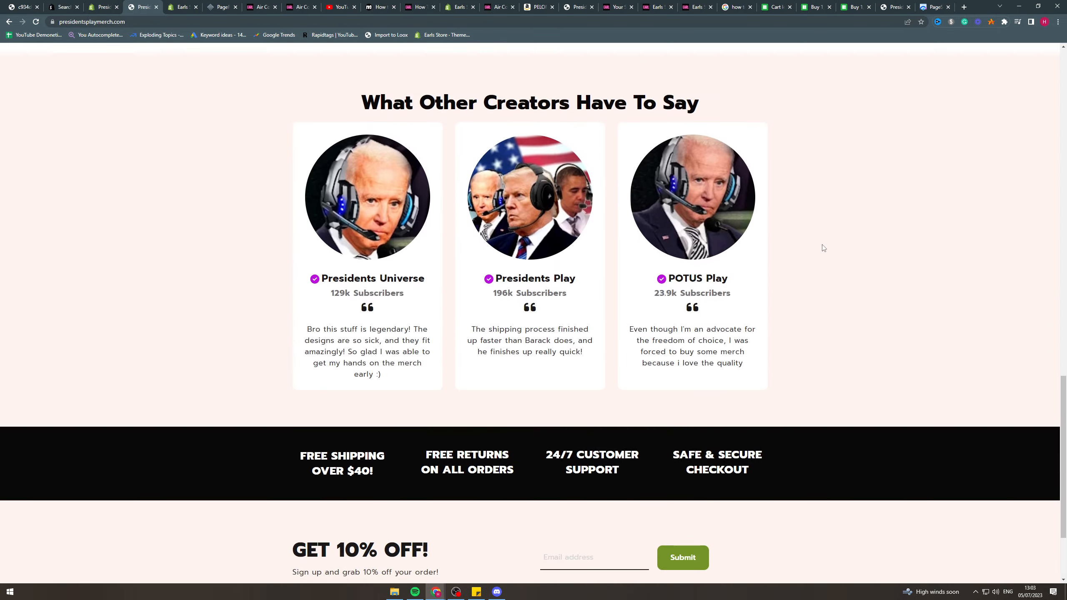
Look over the merch store's home page, from the popular products to the creator reviews and the footer.
scroll(821, 245, "up", 20)
scroll(805, 203, "up", 8)
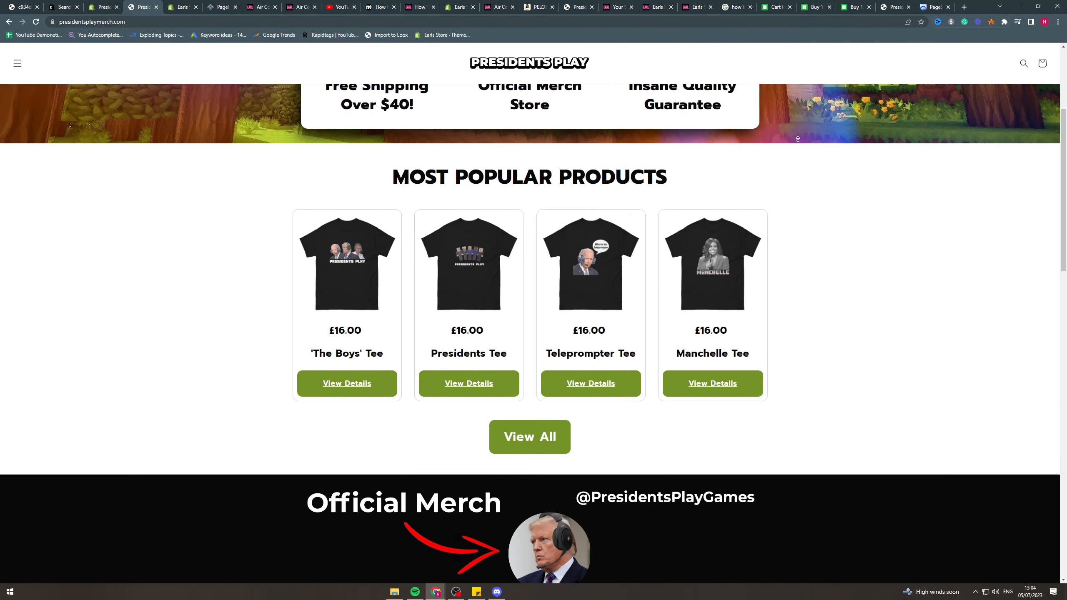
scroll(841, 162, "down", 4)
scroll(840, 161, "down", 10)
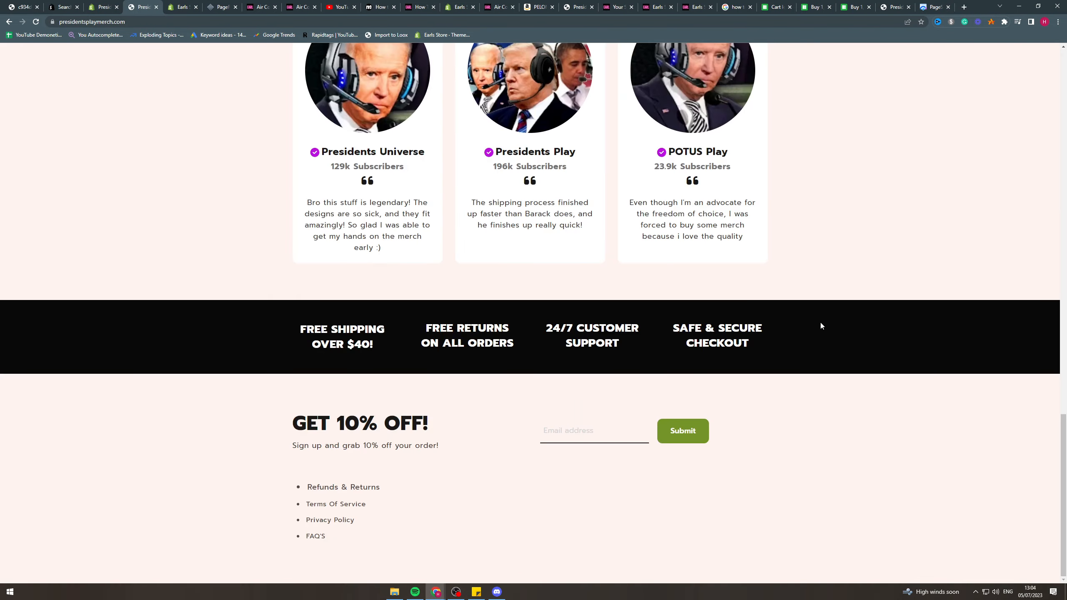
scroll(820, 320, "up", 20)
scroll(382, 498, "down", 1)
Open the 'The Boys' Tee product page and look over its options and shipping table.
scroll(382, 498, "down", 2)
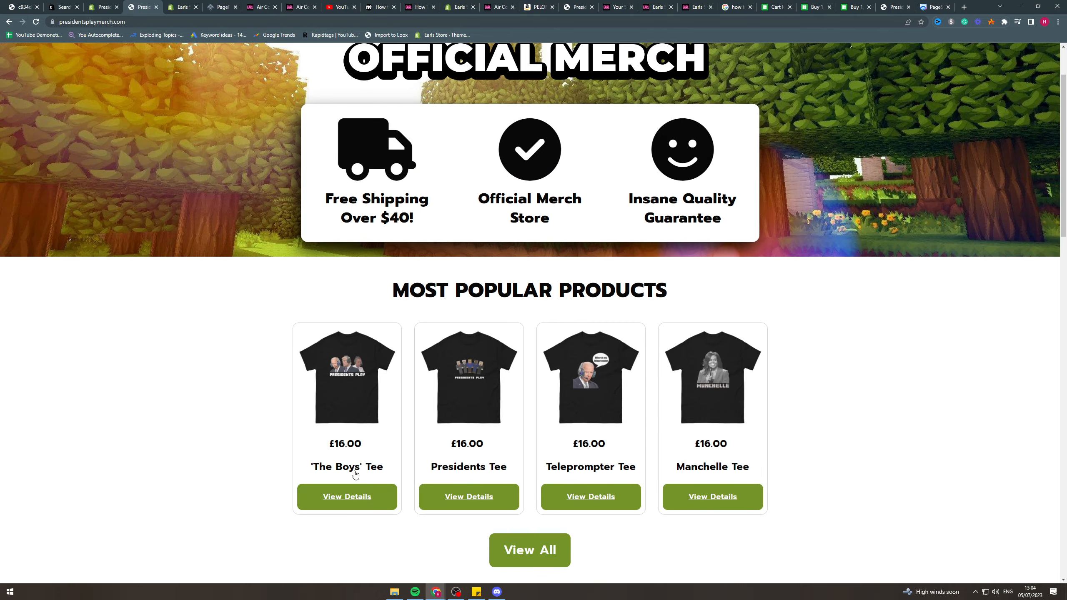
left_click(355, 469)
scroll(764, 174, "down", 12)
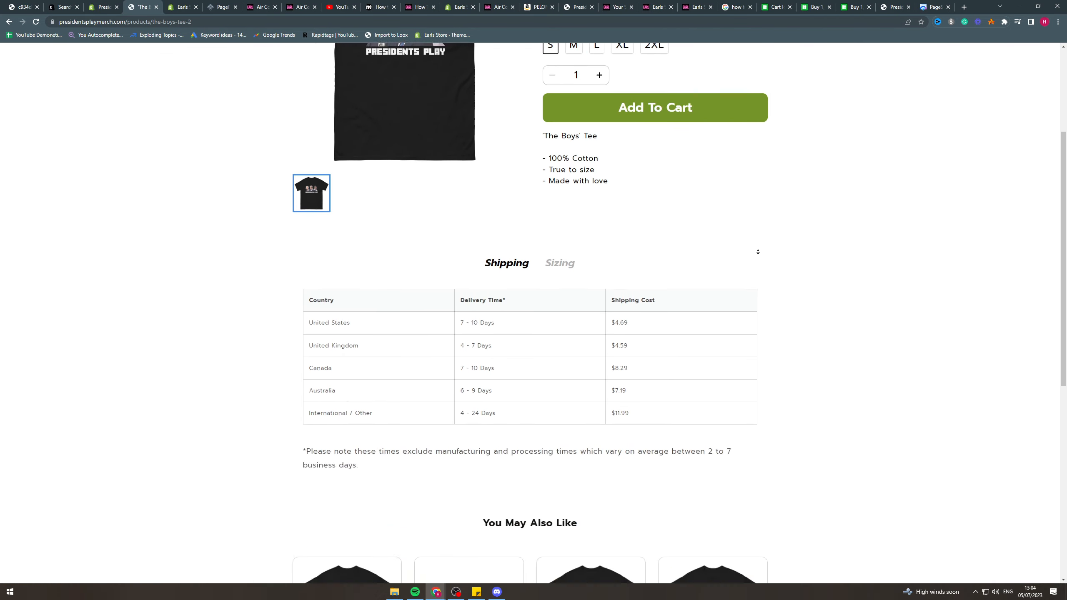
scroll(788, 292, "up", 12)
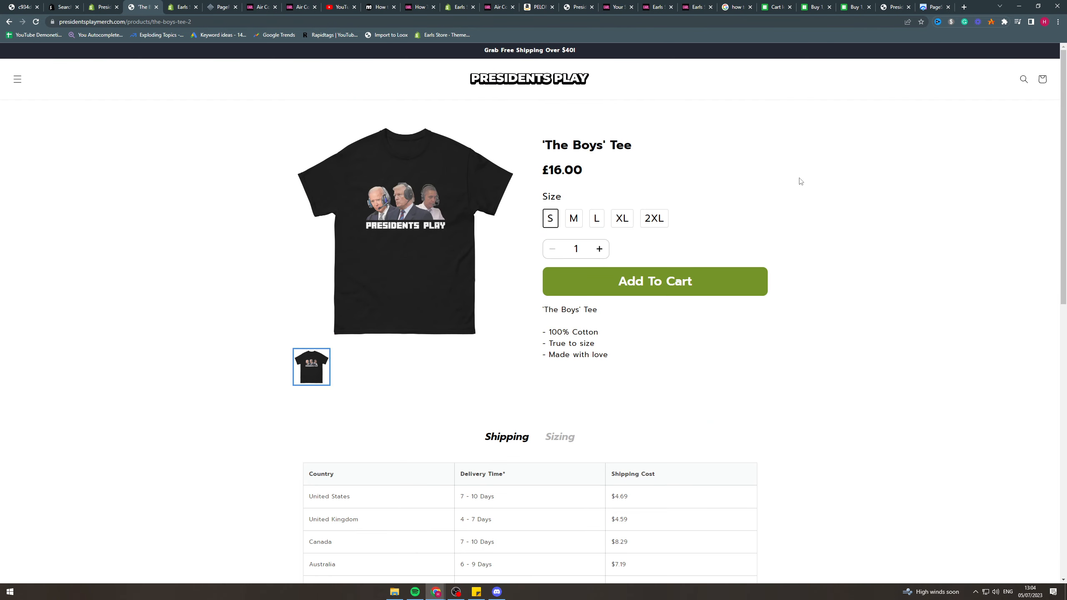
Switch to the Shopify admin and launch the PageFly Landing Page Builder app to its dashboard.
left_click(102, 6)
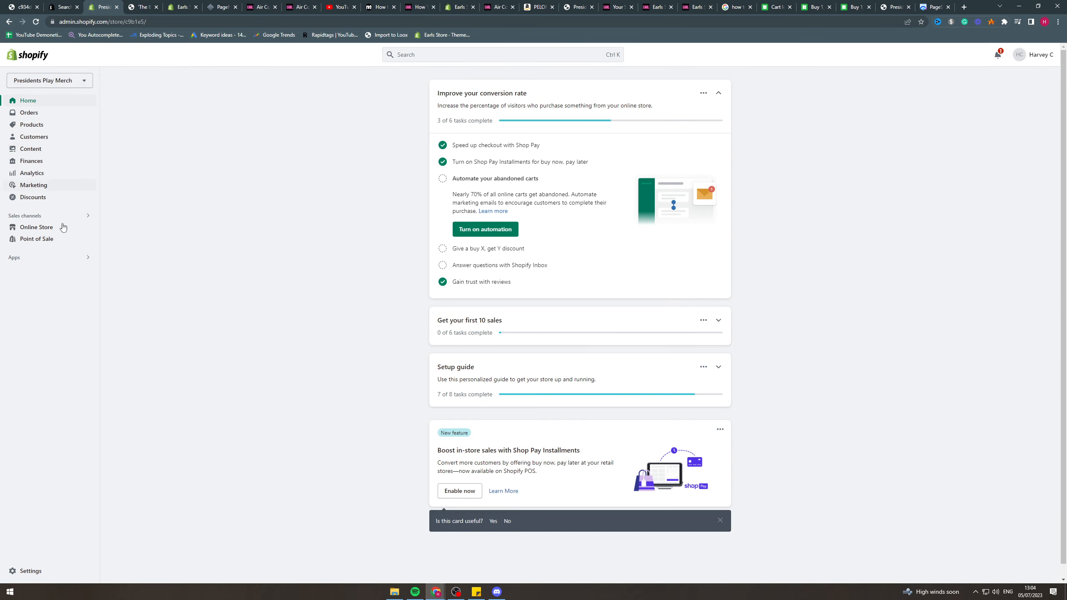
left_click(32, 259)
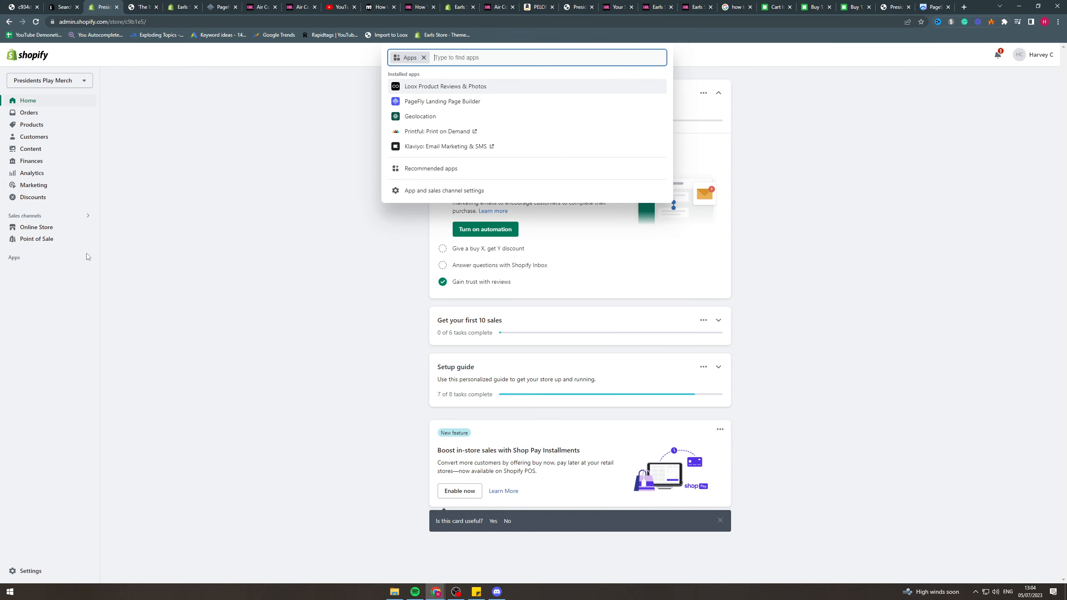
left_click(417, 105)
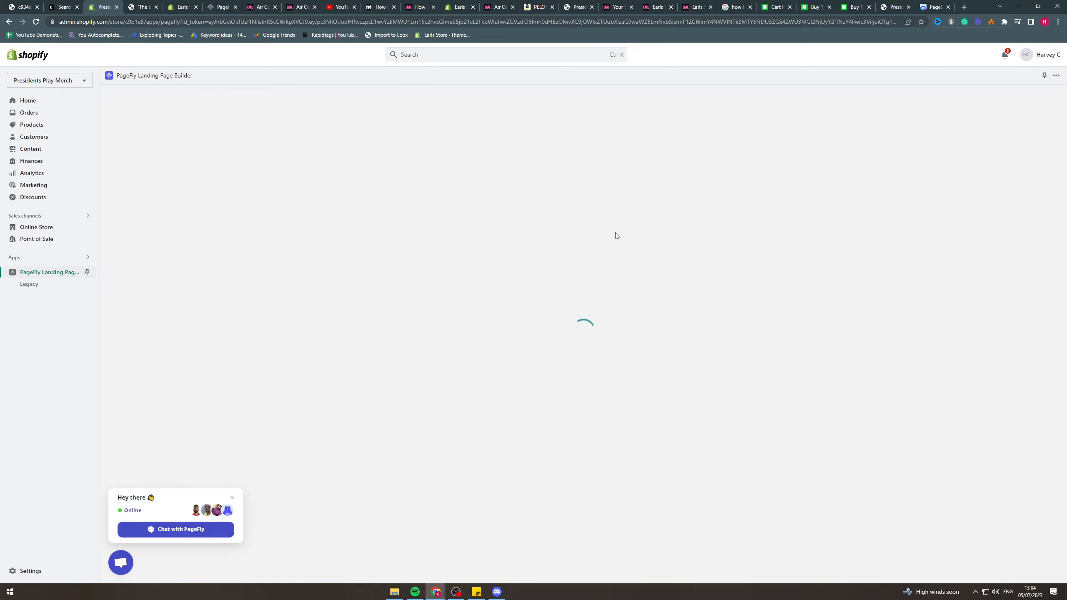
left_click(587, 365)
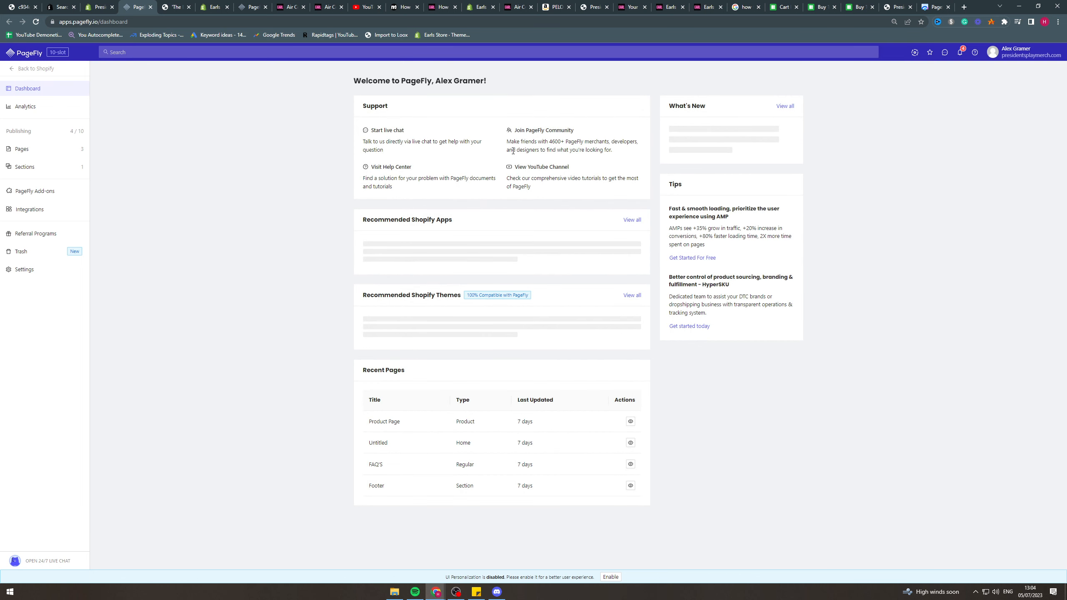
Open the list of Home Pages in PageFly.
scroll(512, 150, "down", 1)
mouse_move(40, 153)
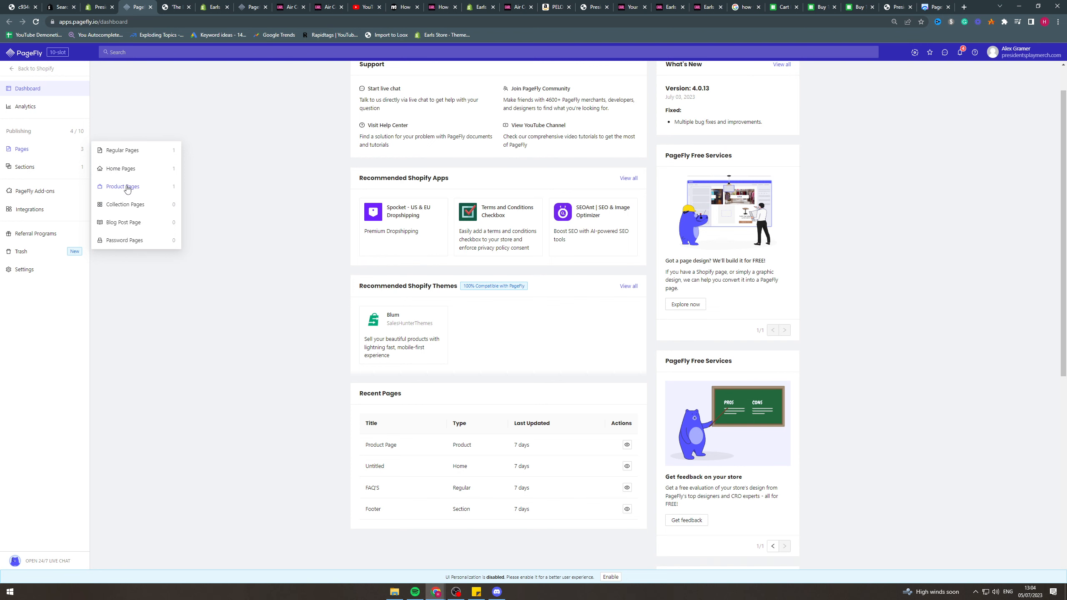
left_click(117, 170)
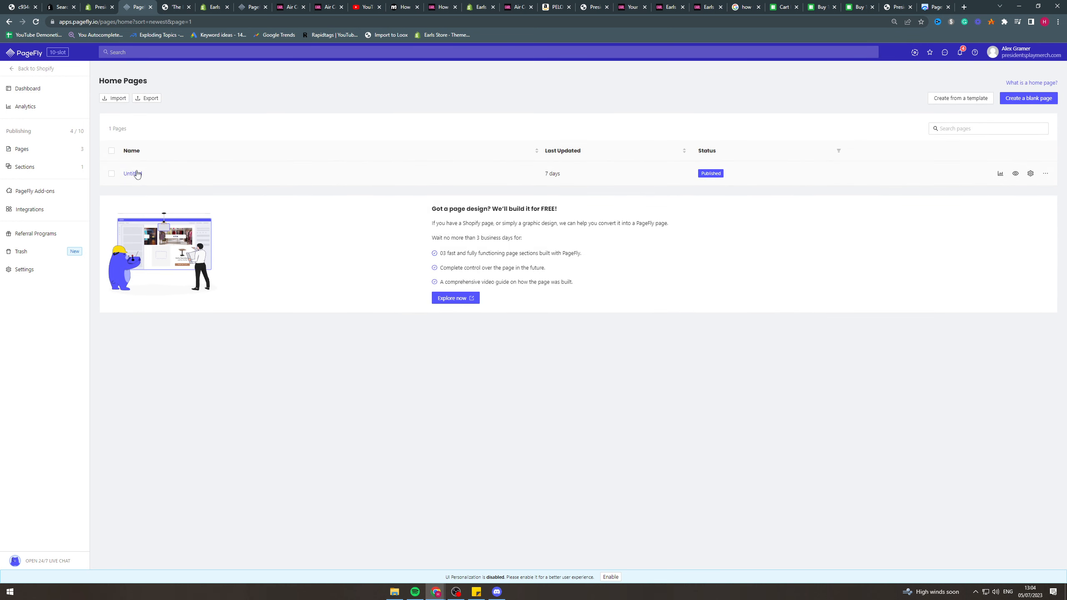
Browse the Home Page templates available for creating a page, and close the template chooser without selecting one.
left_click(959, 98)
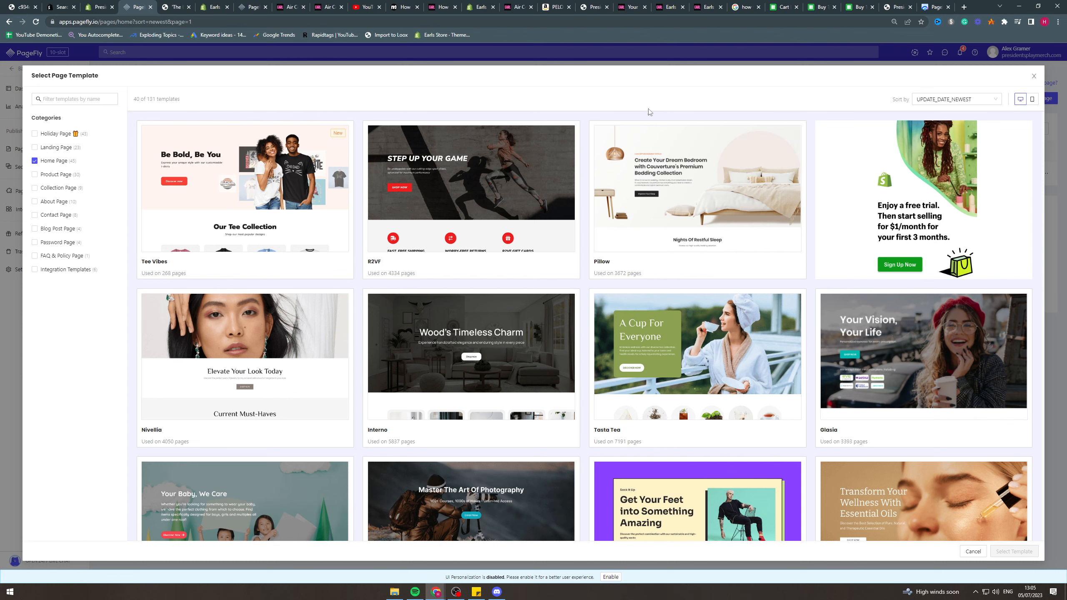
scroll(503, 314, "down", 5)
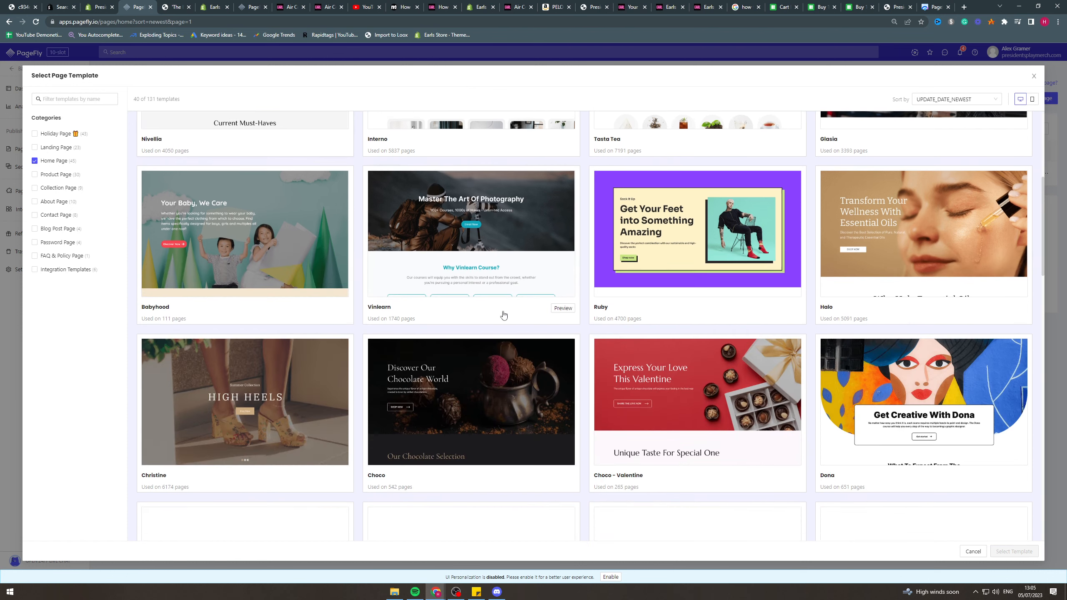
scroll(722, 373, "down", 7)
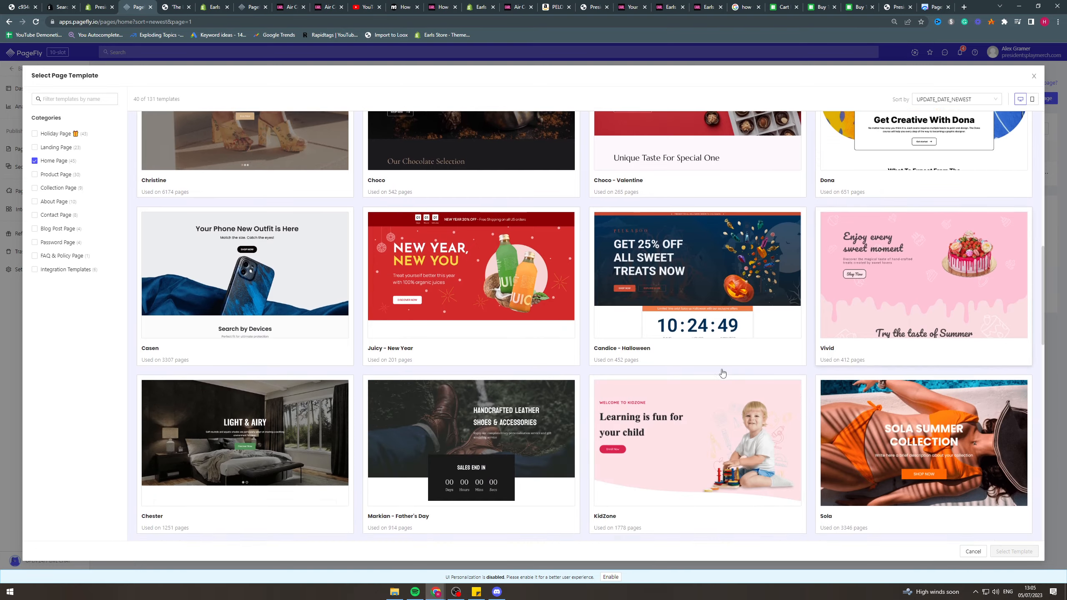
scroll(797, 331, "down", 5)
scroll(809, 314, "up", 20)
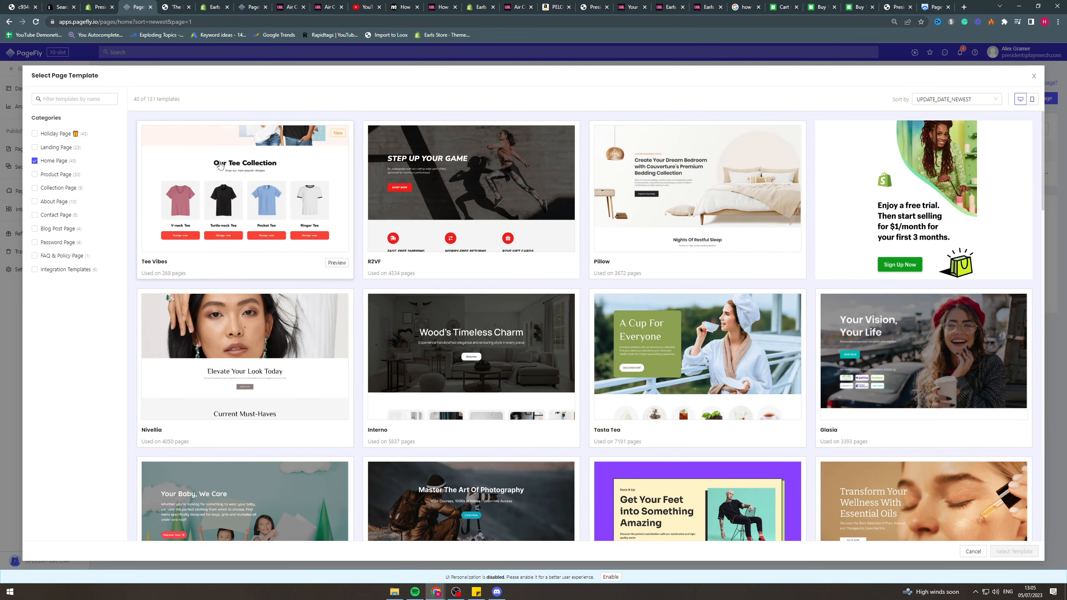
left_click(1034, 76)
Open the Untitled home page in the editor, dismiss the resolution notice and look over the page layout.
left_click(125, 176)
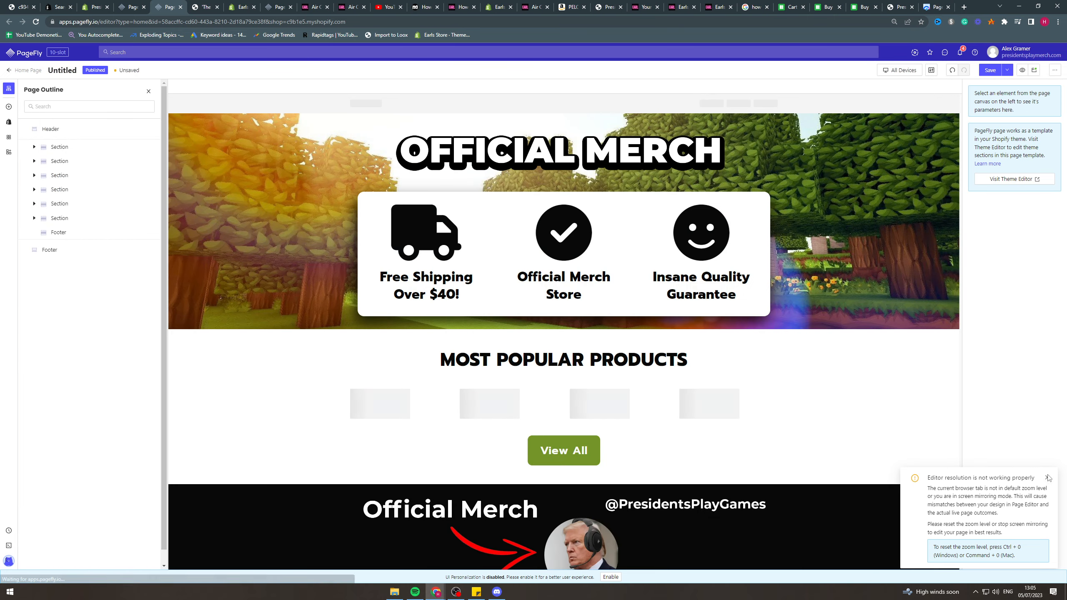
left_click(1048, 478)
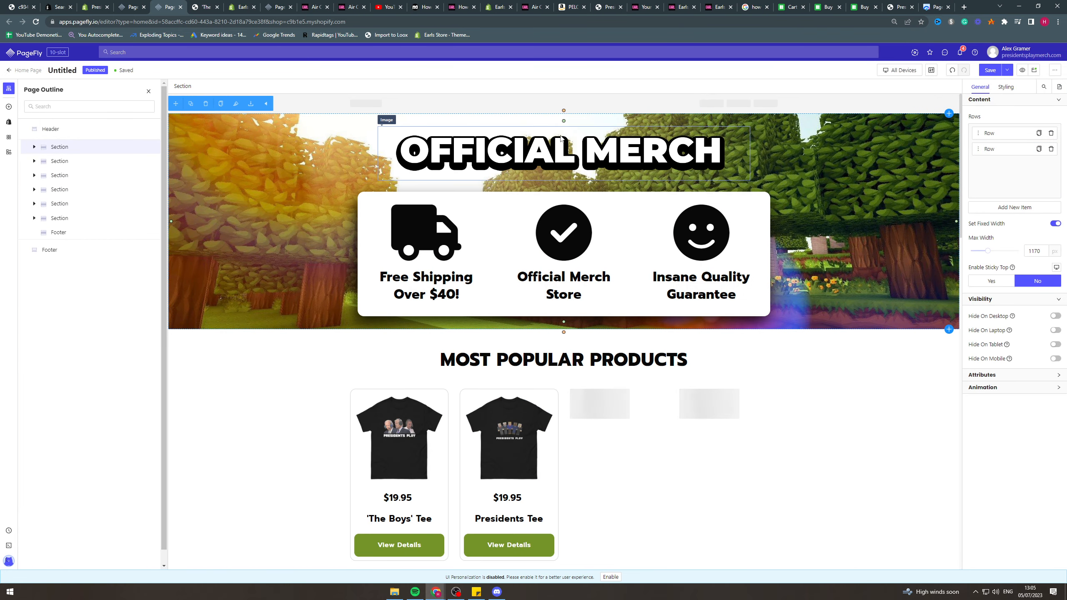
scroll(834, 205, "down", 2)
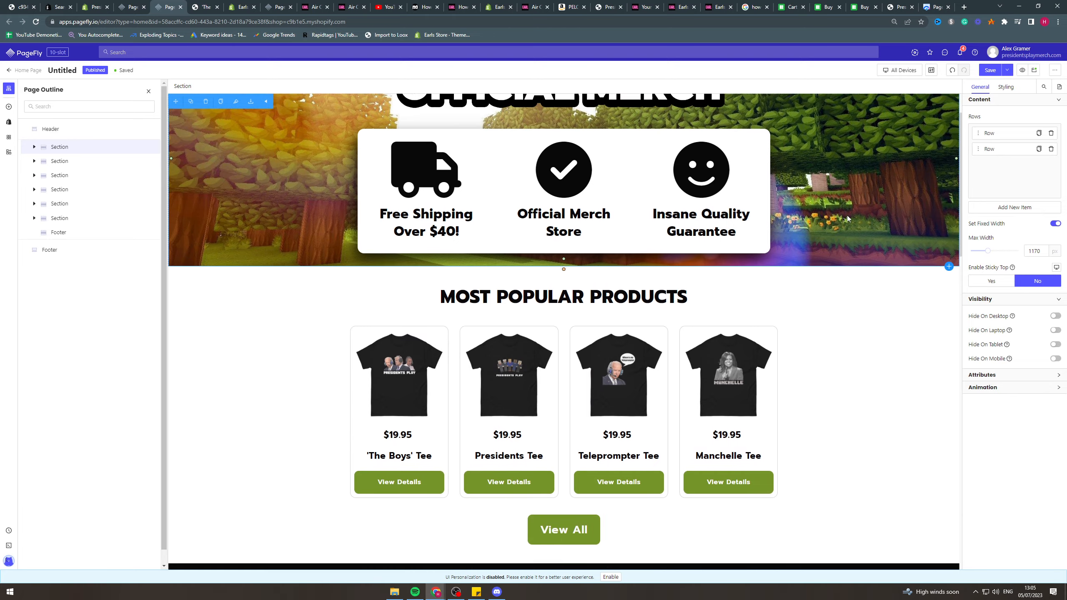
scroll(810, 218, "up", 2)
scroll(781, 231, "down", 2)
scroll(781, 229, "up", 2)
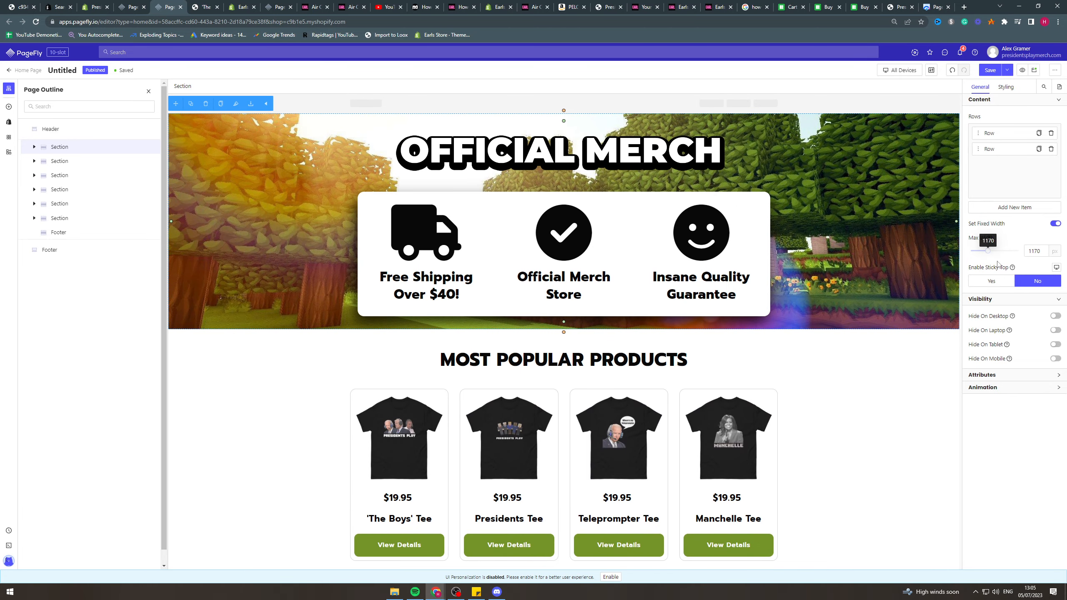
Examine the styling settings of the OFFICIAL MERCH hero section and expand that section in the page outline.
left_click(1007, 88)
scroll(1008, 294, "down", 5)
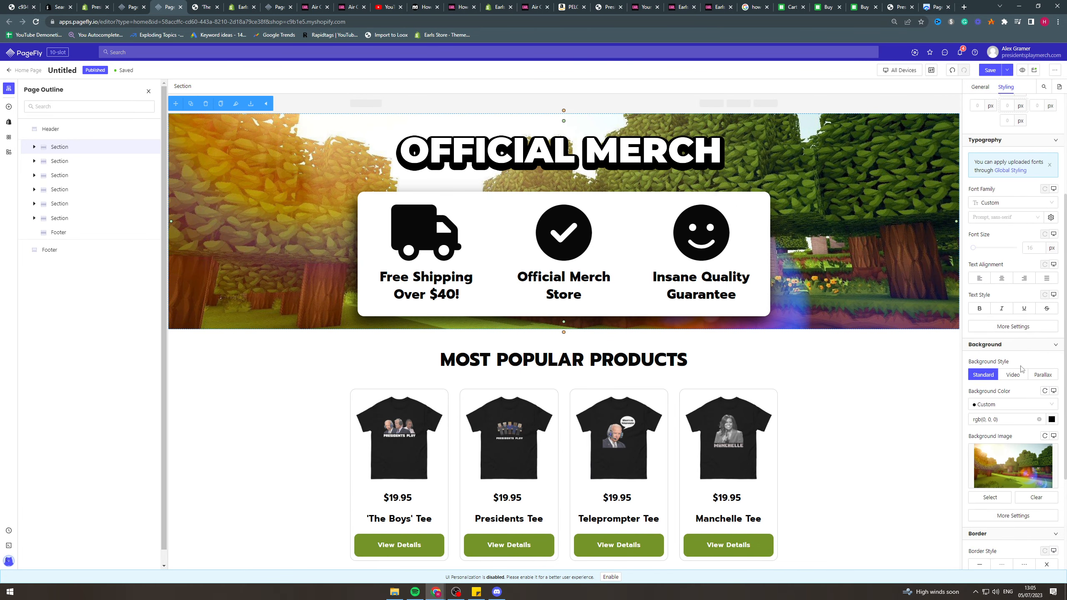
scroll(1007, 335, "up", 5)
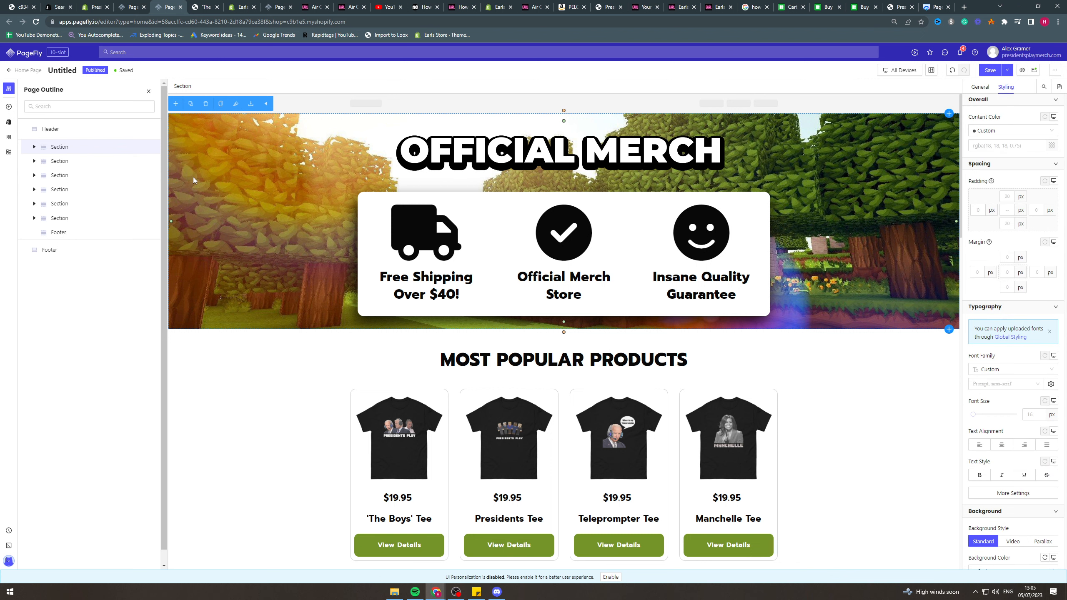
left_click(34, 147)
scroll(1002, 293, "down", 4)
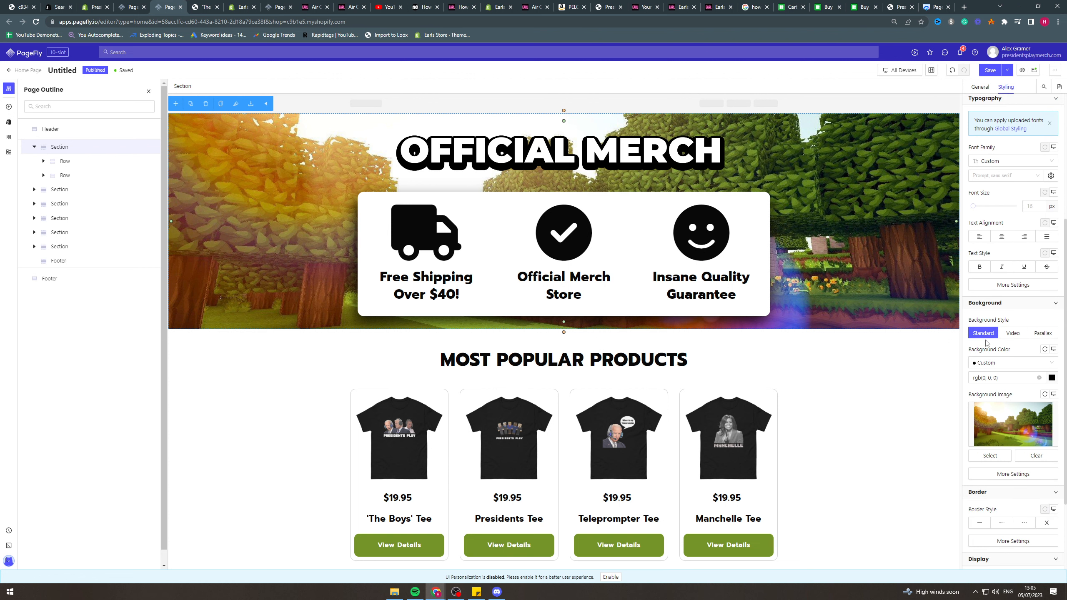
scroll(994, 340, "down", 1)
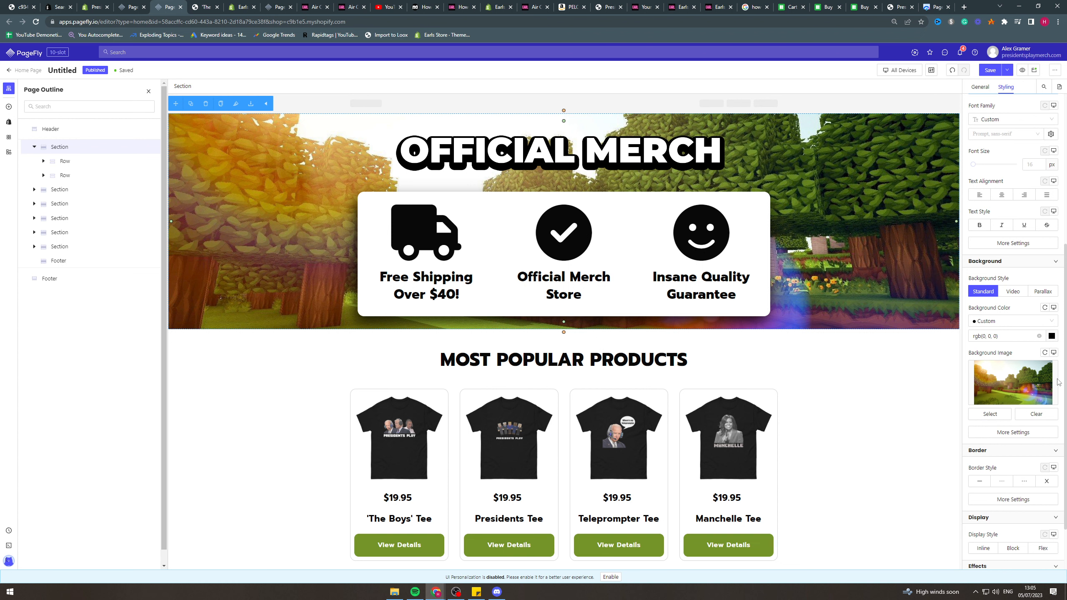
Examine the hero section's additional background image settings and overlay color picker, and close them without changes.
scroll(1050, 379, "down", 2)
left_click(1030, 367)
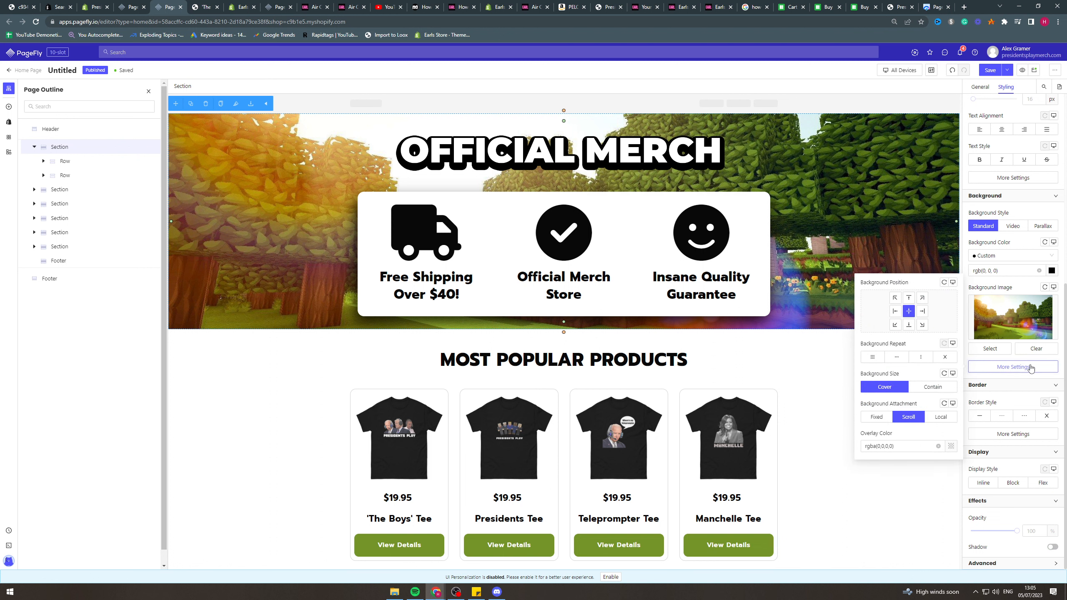
left_click(951, 446)
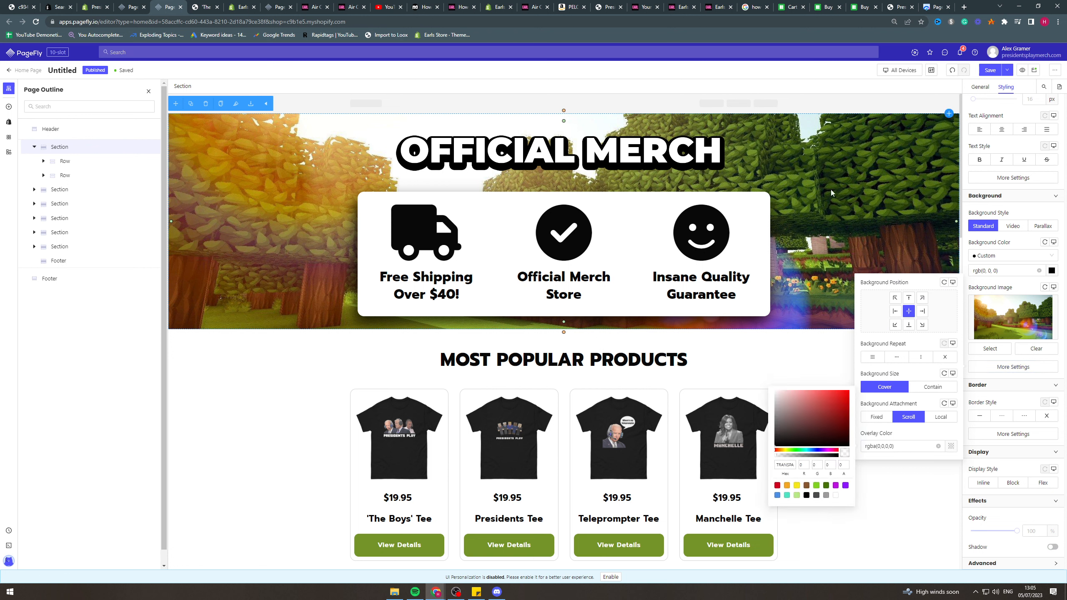
left_click(922, 499)
left_click(849, 239)
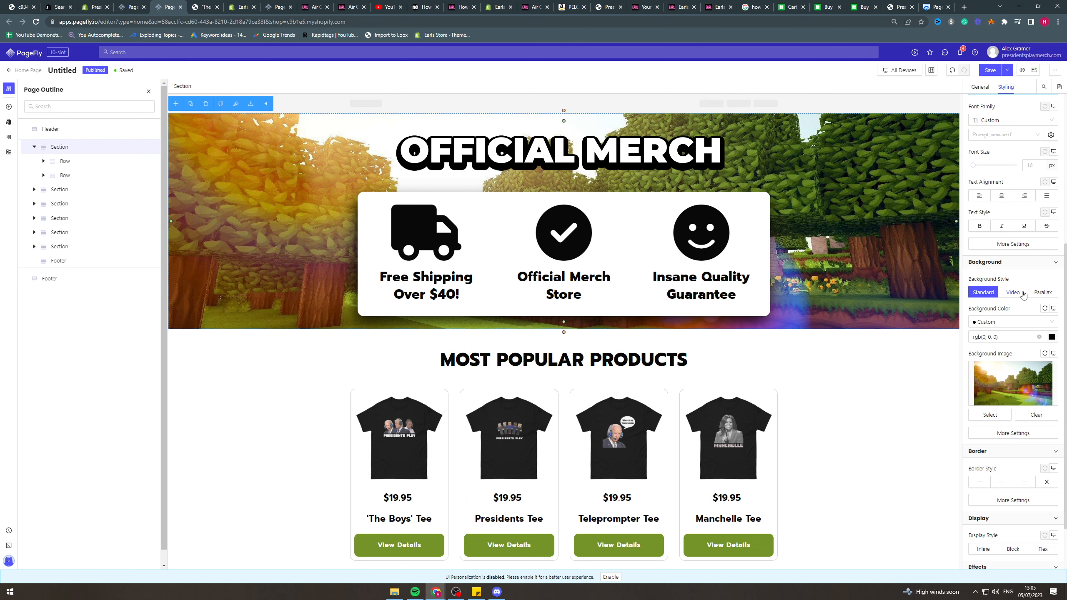
Try the Parallax background style on the hero section and return it to Standard.
left_click(1042, 292)
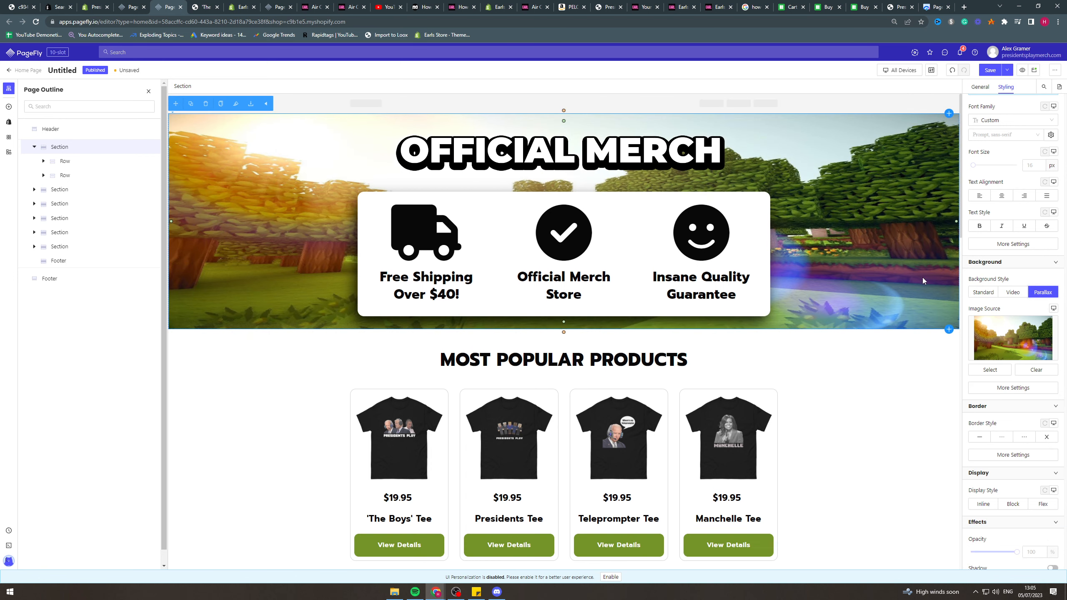
scroll(1001, 416, "up", 5)
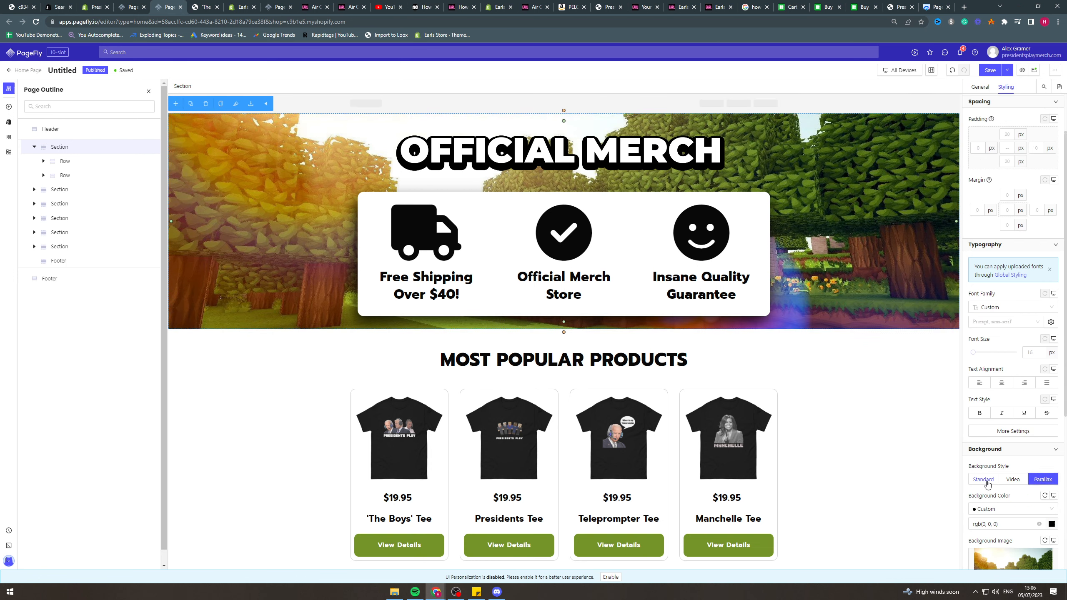
left_click(984, 480)
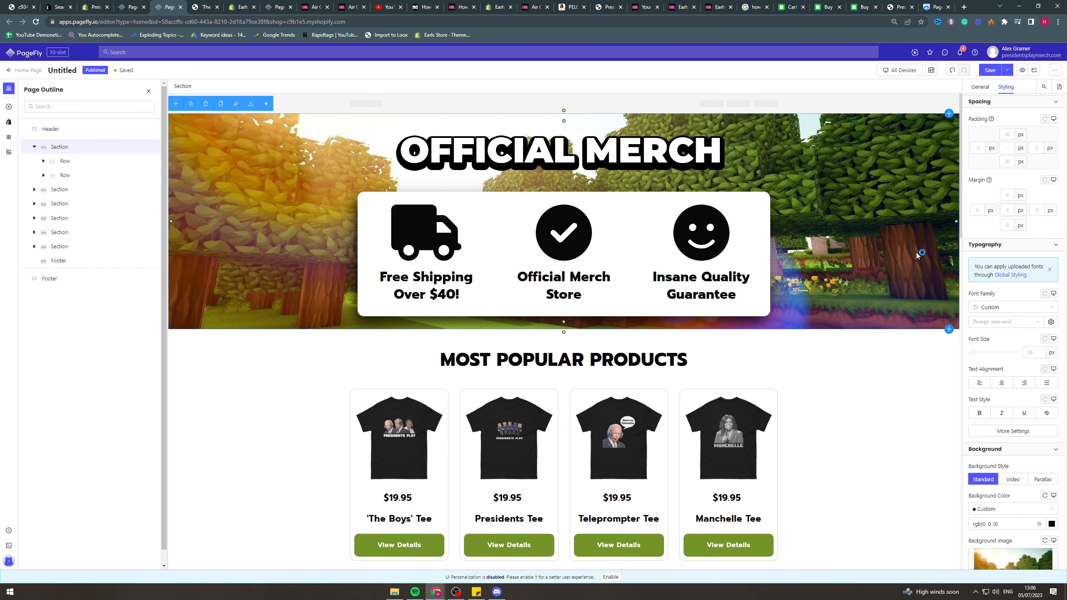
Inspect the general settings of the OFFICIAL MERCH image, the hero section and its rows by selecting each one.
left_click(504, 155)
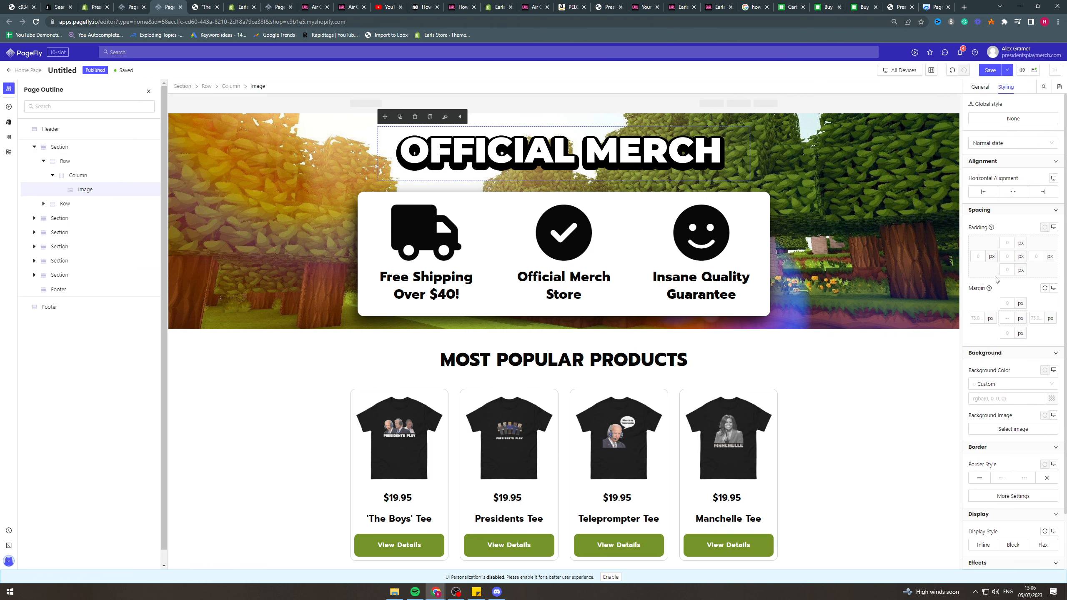
left_click(980, 86)
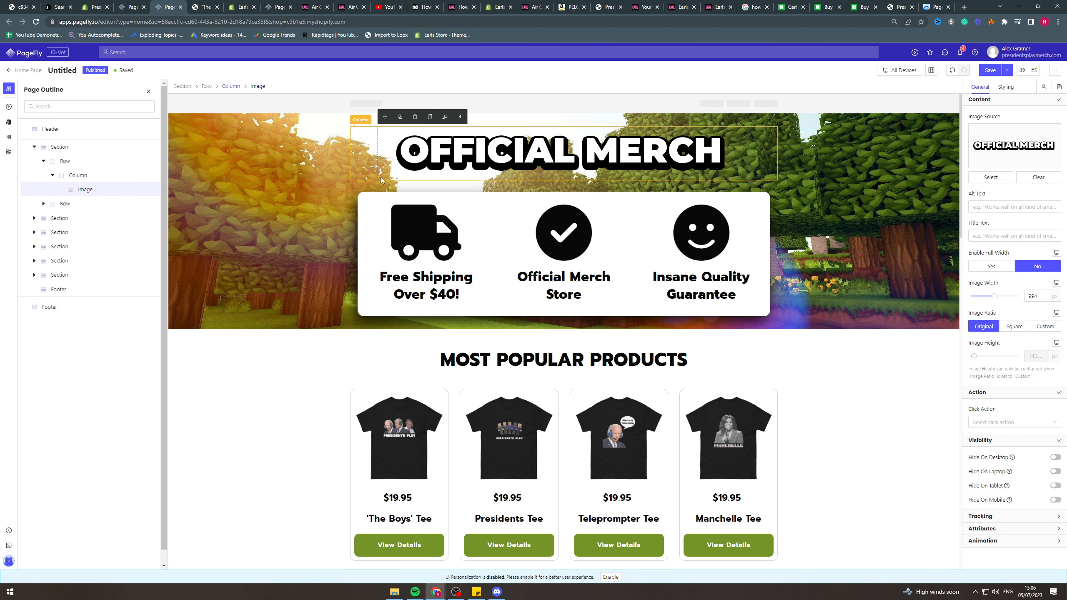
left_click(548, 184)
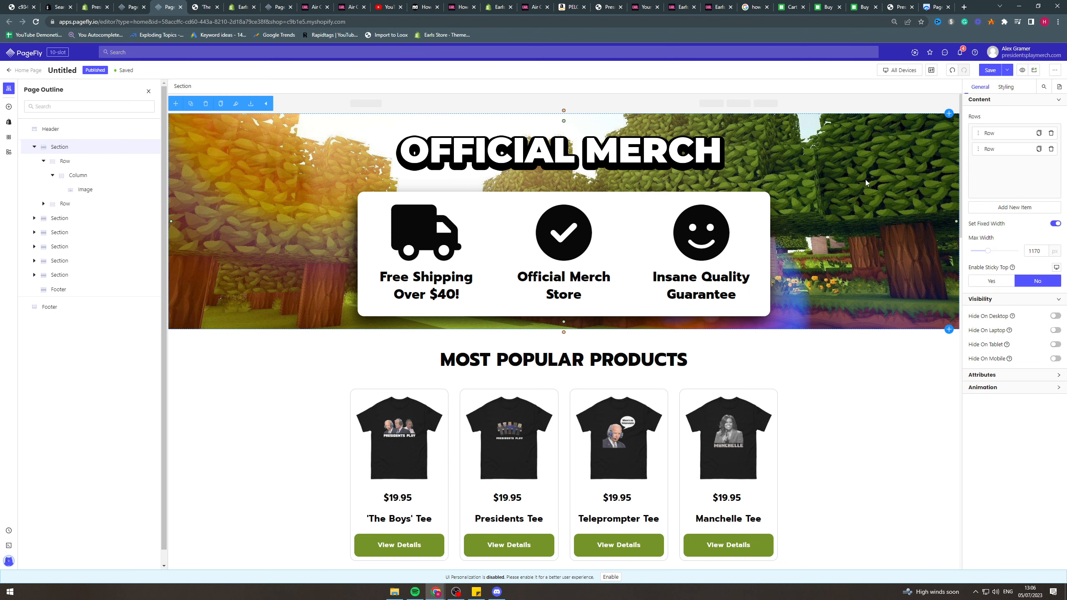
left_click(528, 198)
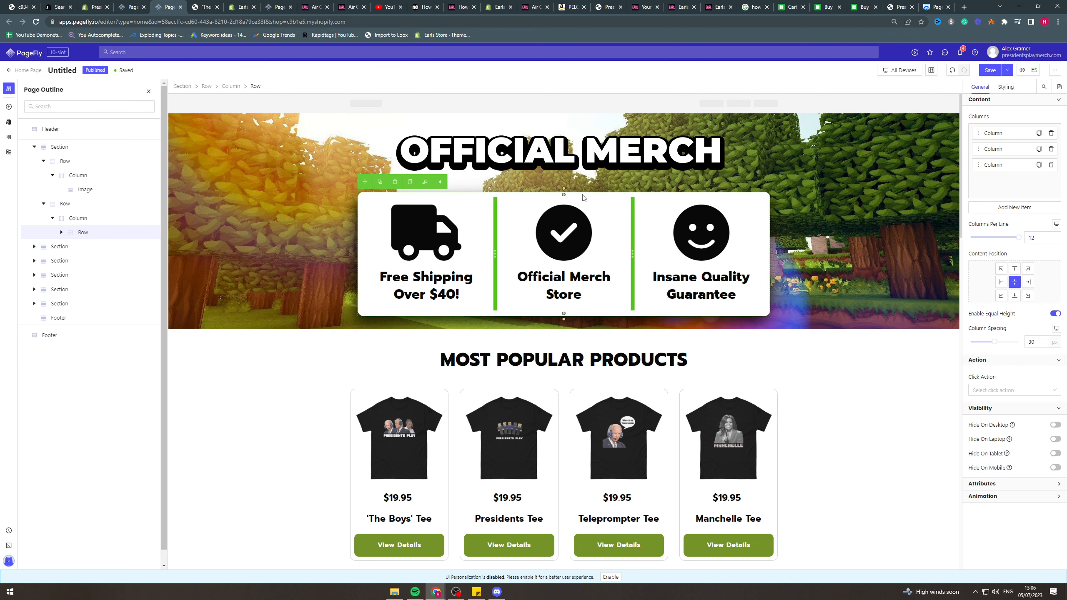
left_click(104, 202)
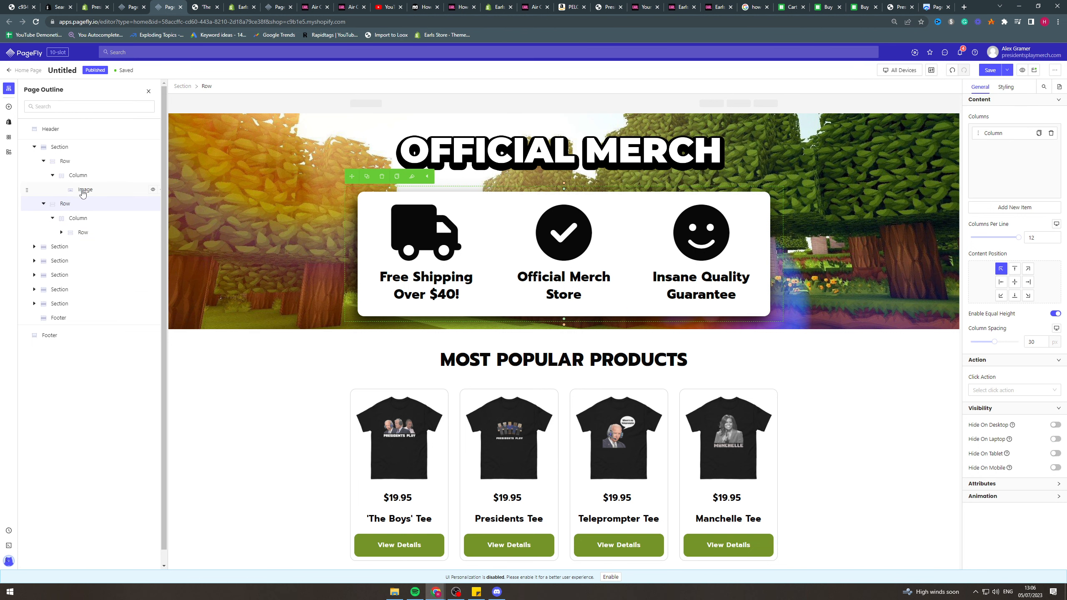
left_click(72, 165)
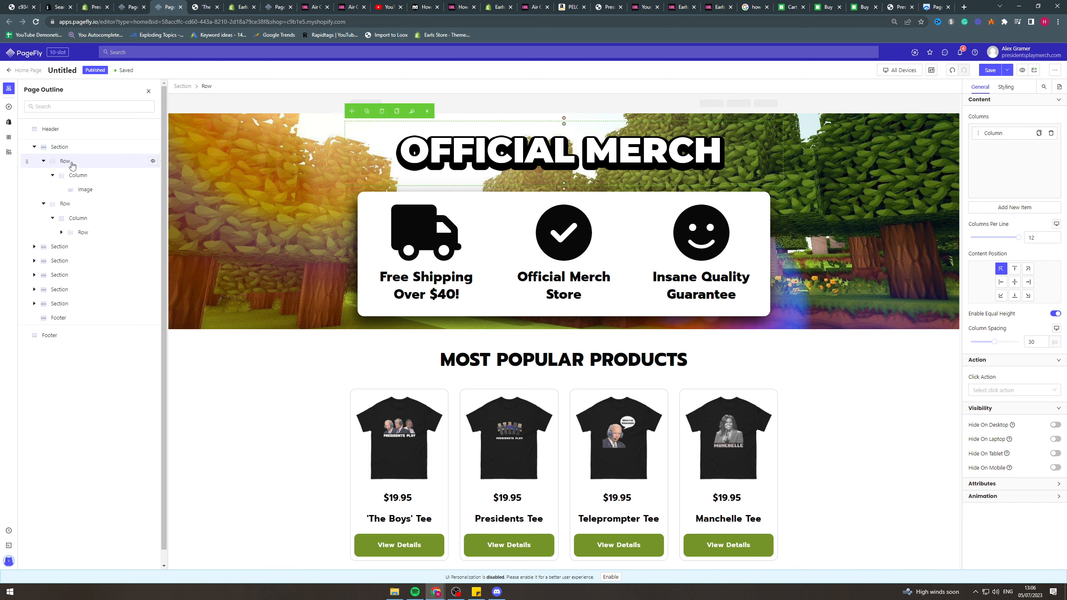
Inspect the general settings of the white benefits box by selecting its outer row, its column and the nested three-column row.
left_click(81, 203)
left_click(82, 218)
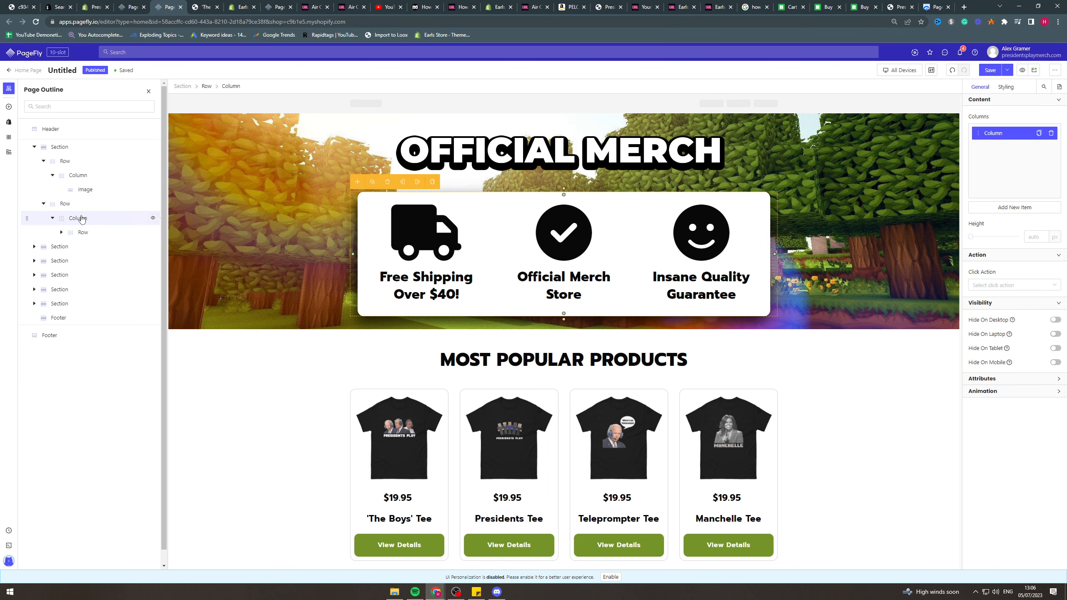
left_click(76, 205)
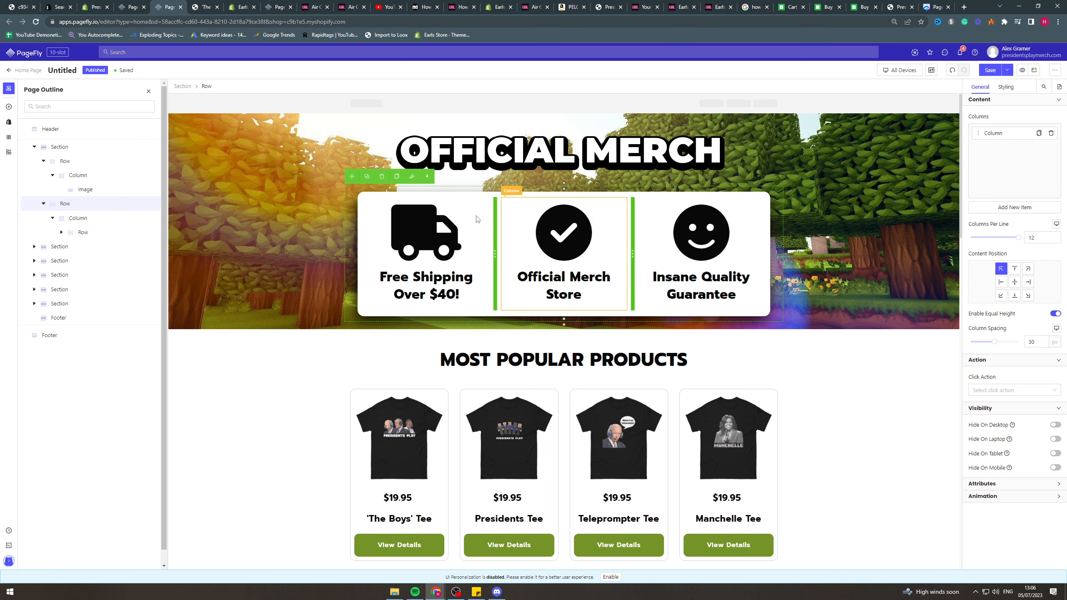
left_click(404, 198)
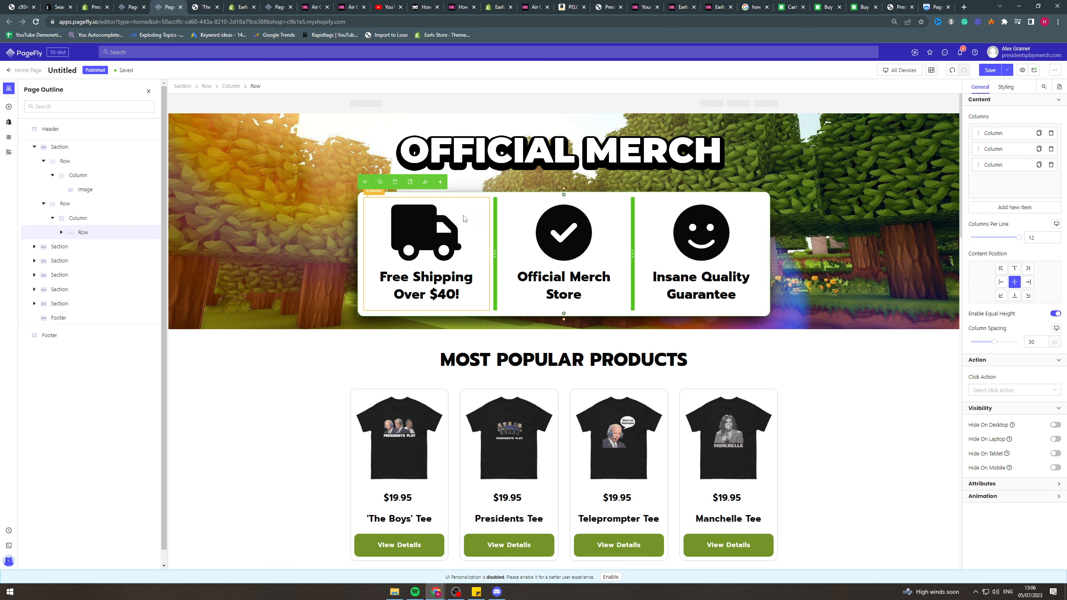
Examine the benefits row's styling, including its background color, border radius and shadow settings, without changing them.
left_click(1011, 90)
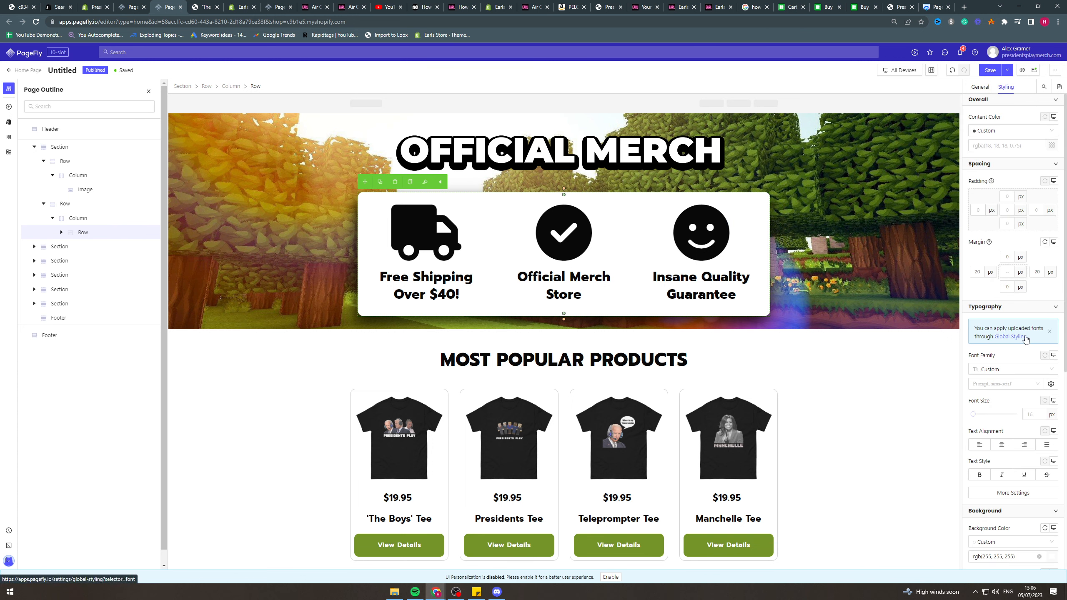
scroll(1025, 339, "down", 8)
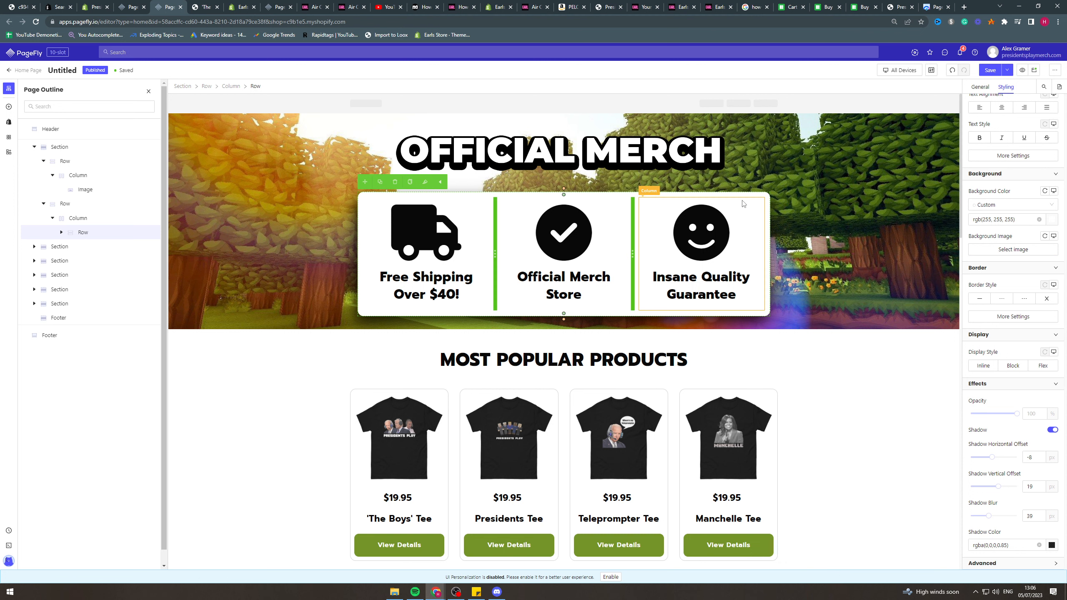
left_click(1010, 315)
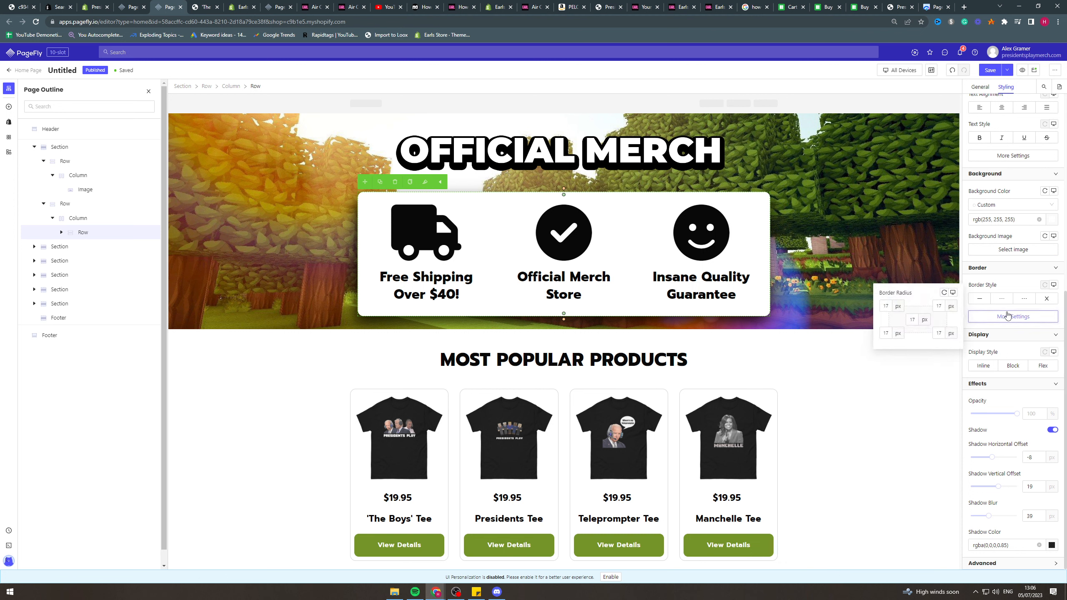
left_click(844, 218)
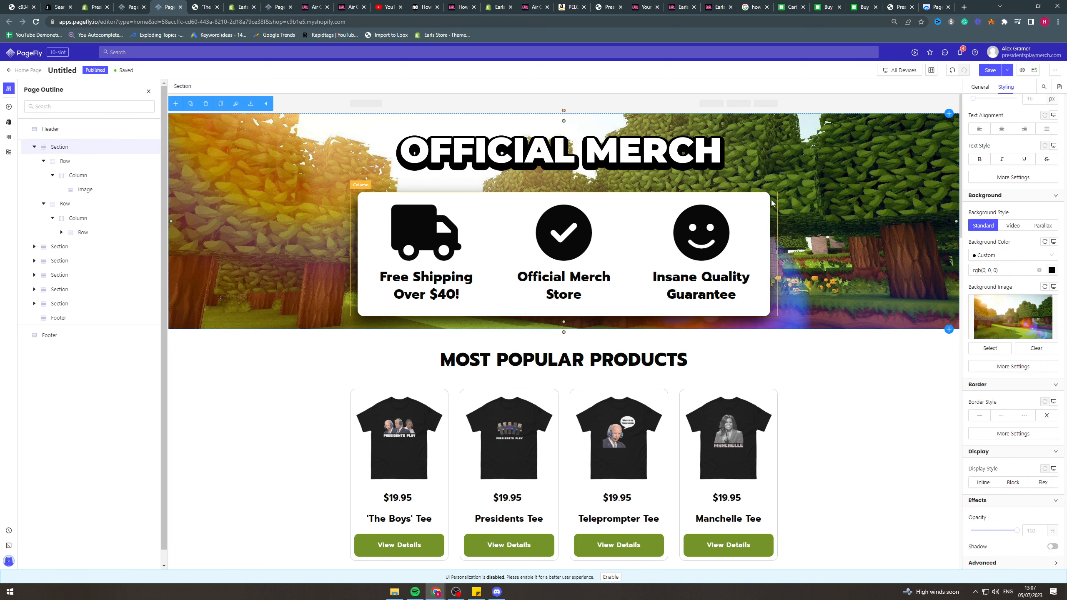
left_click(370, 198)
scroll(1065, 482, "down", 1)
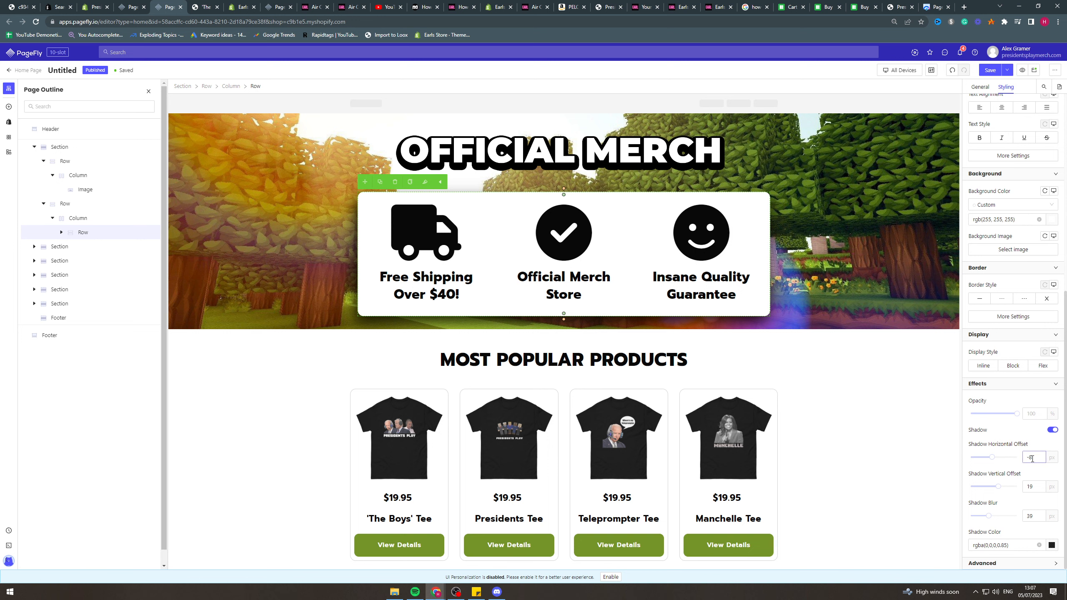
left_click(880, 247)
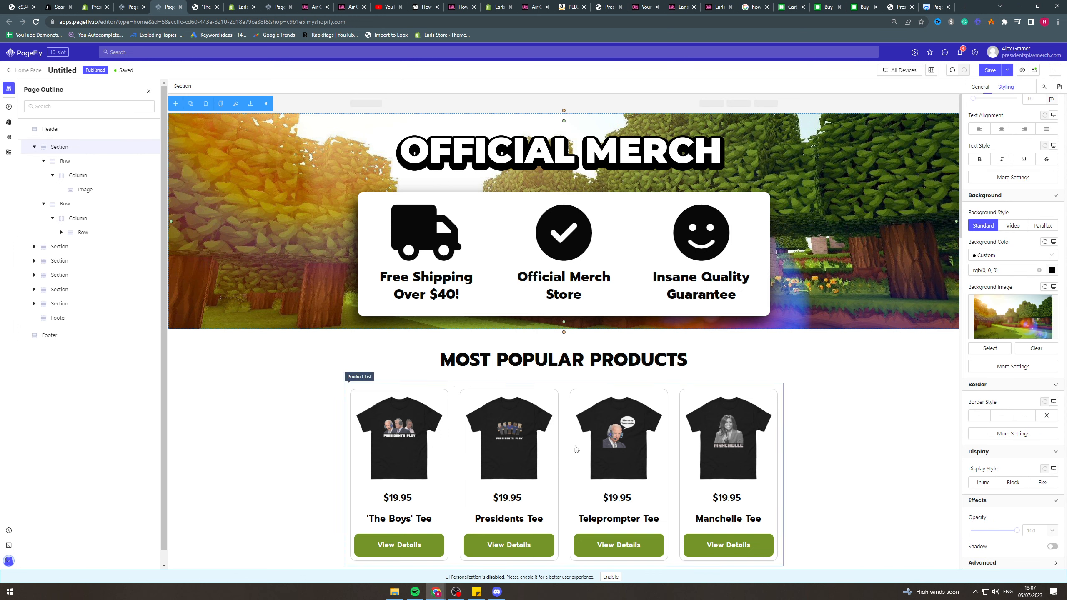
Select the MOST POPULAR PRODUCTS section and look over the page's sections down to the creator testimonials.
left_click(914, 393)
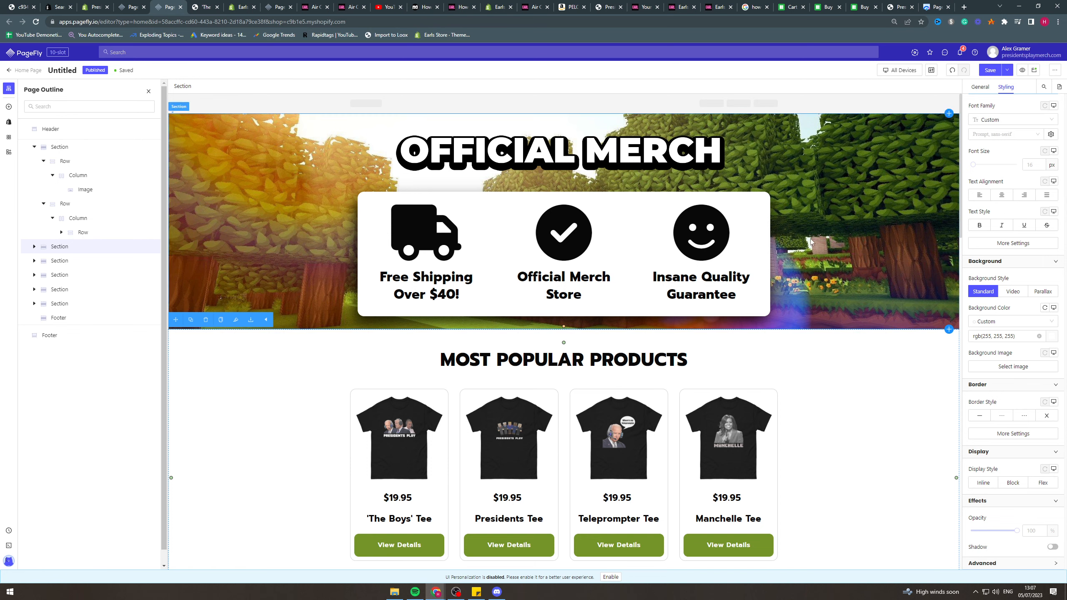
scroll(441, 458, "down", 2)
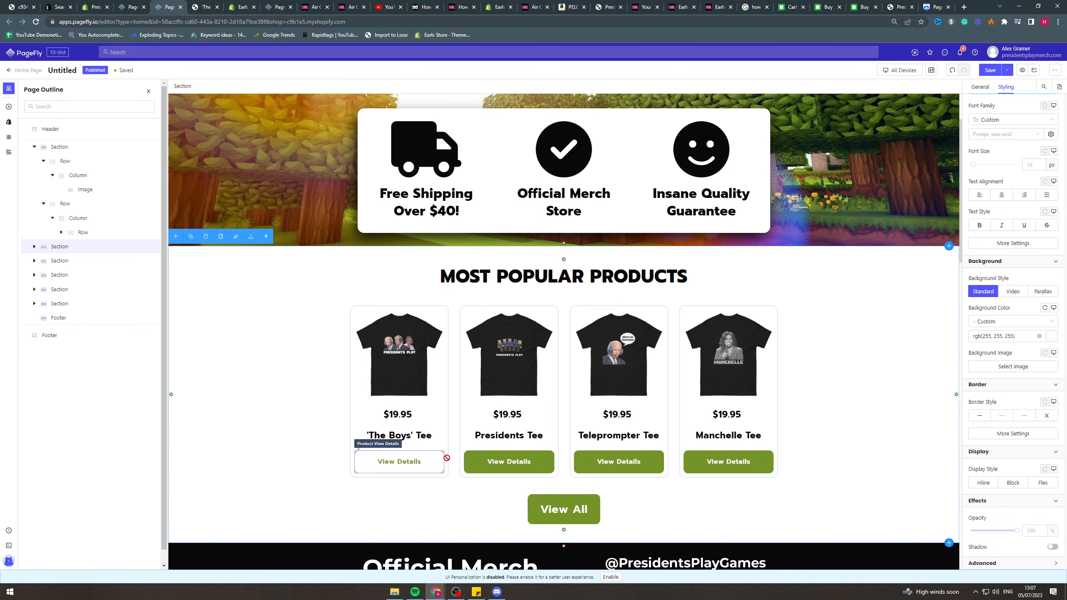
scroll(614, 469, "down", 5)
scroll(851, 475, "up", 5)
scroll(851, 475, "down", 5)
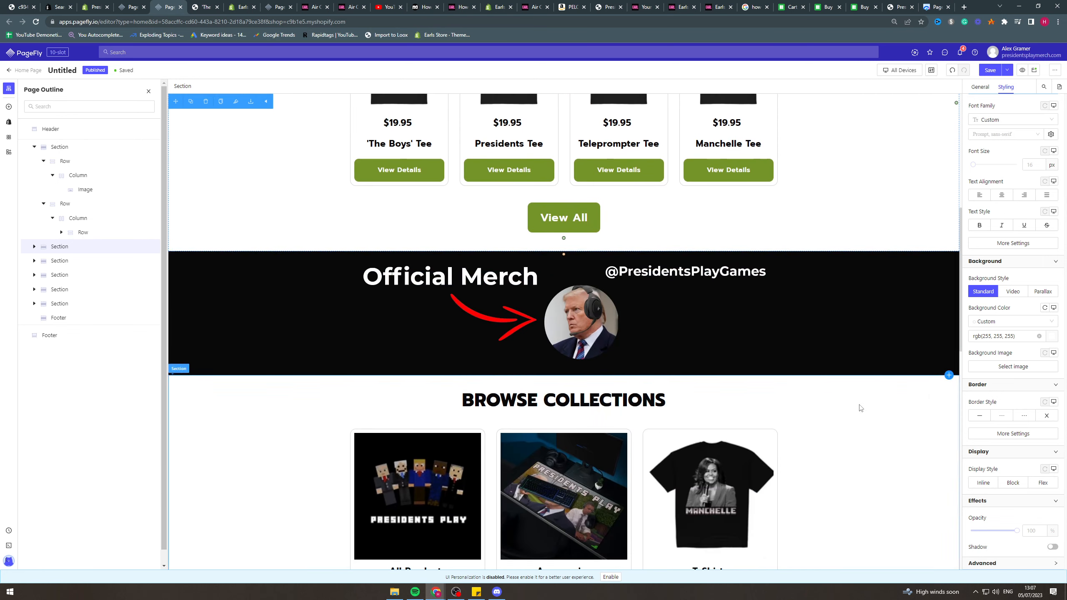
scroll(856, 352, "up", 4)
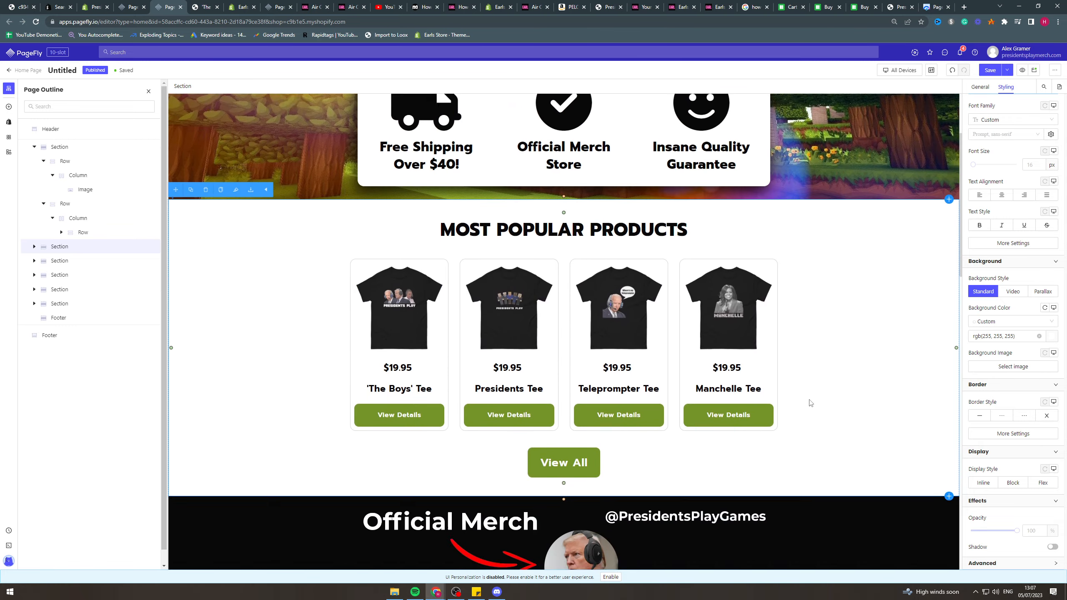
scroll(814, 420, "down", 10)
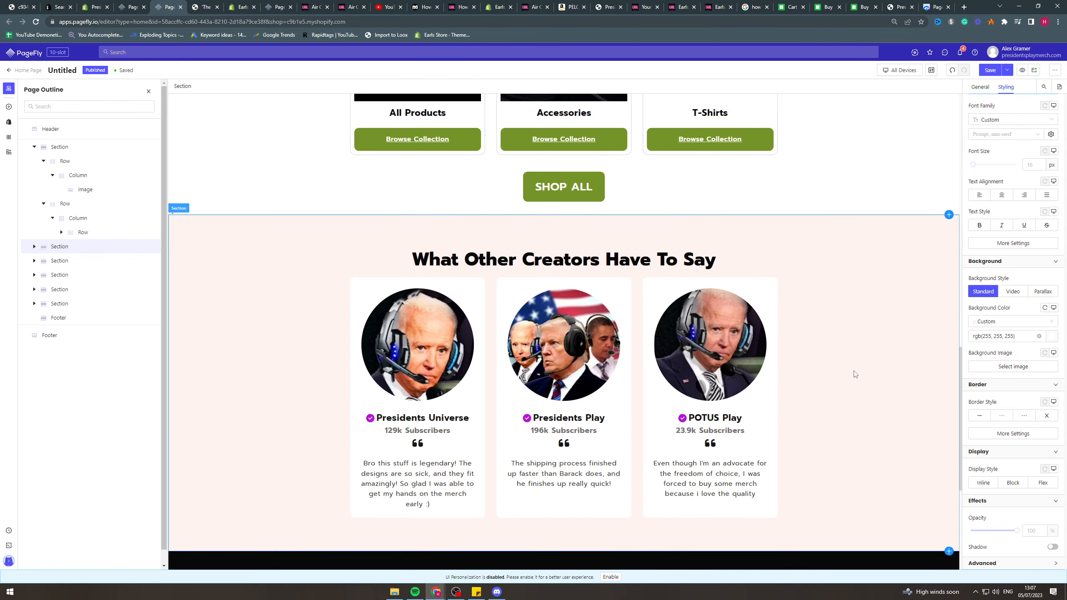
scroll(852, 428, "up", 10)
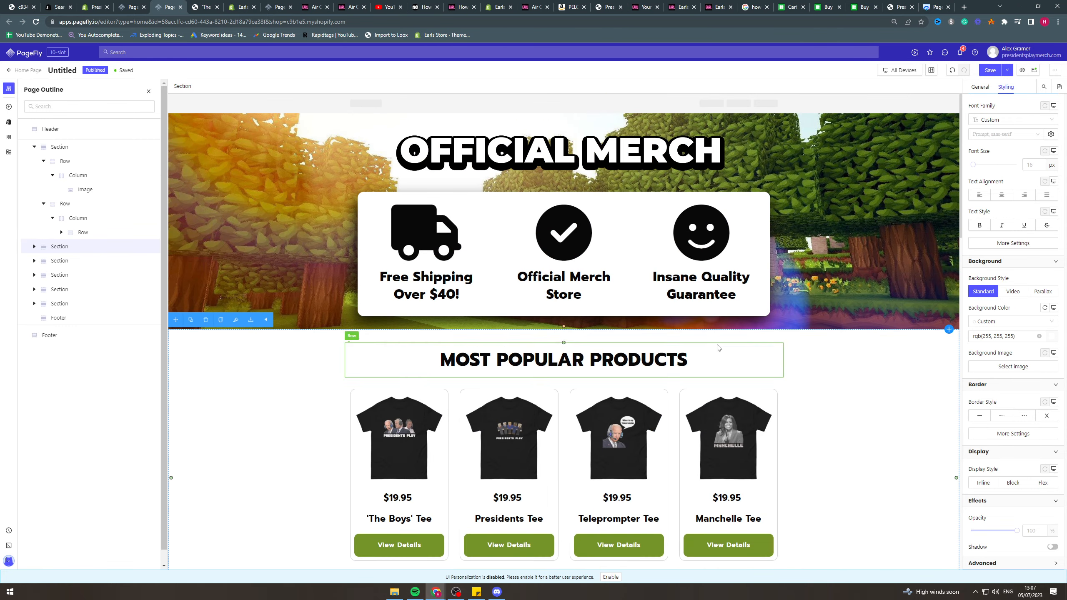
Inspect the MOST POPULAR PRODUCTS heading's typography settings and its list of available fonts without choosing another one.
left_click(460, 362)
double_click(497, 362)
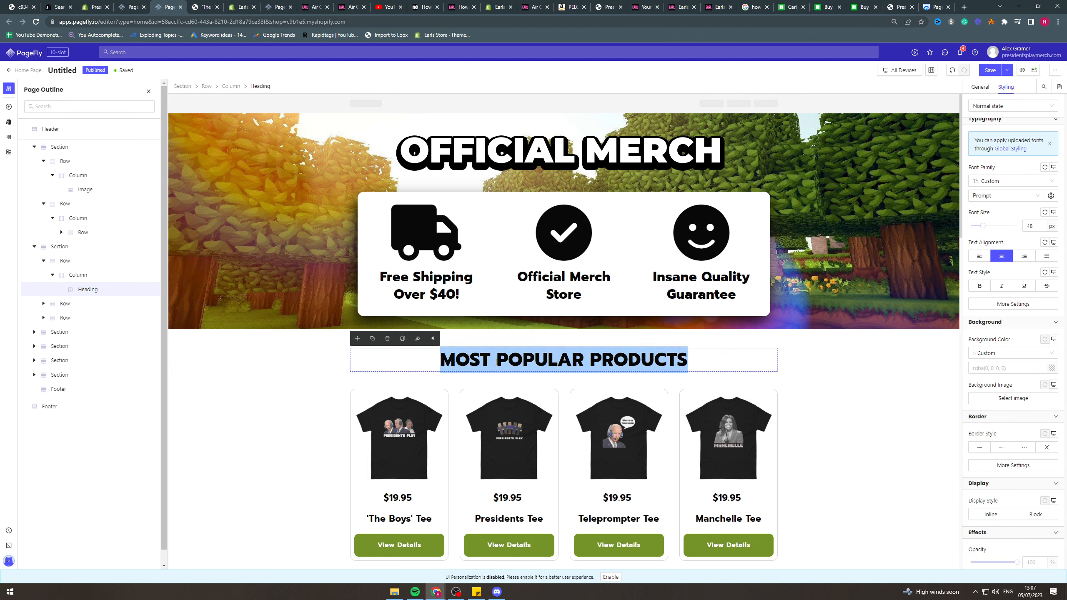
left_click(1006, 196)
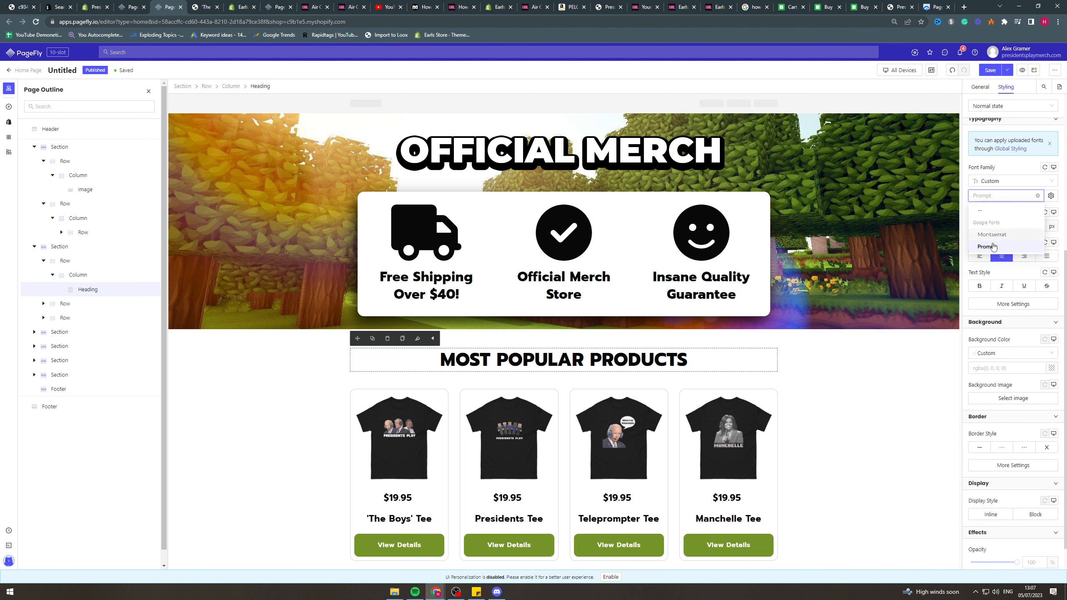
left_click(787, 362)
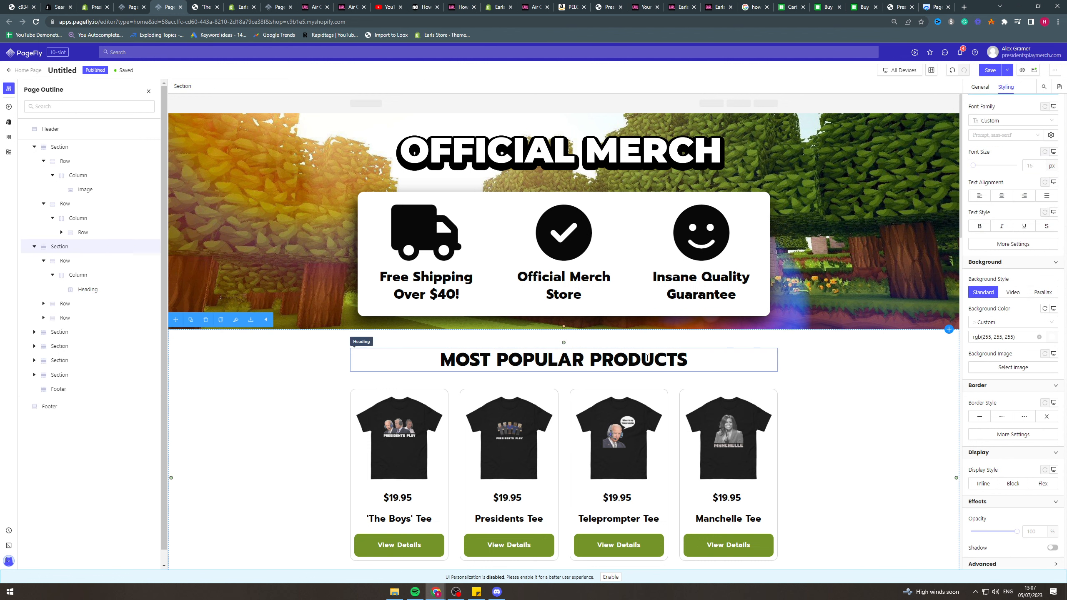
left_click(718, 352)
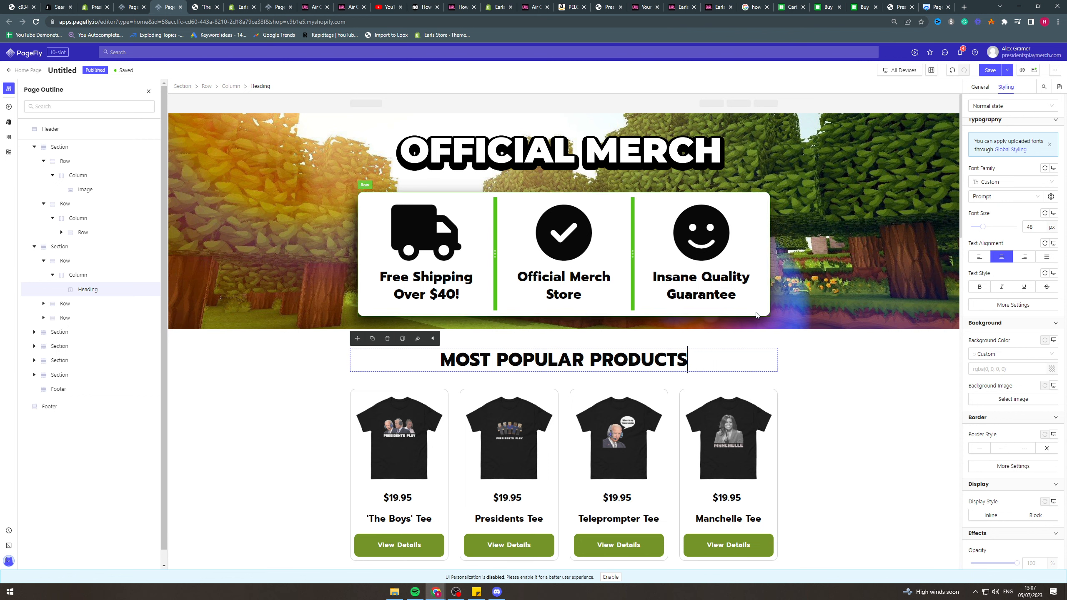
Inspect the icon settings of the truck, check mark and smiley icons in the benefits box.
left_click(418, 236)
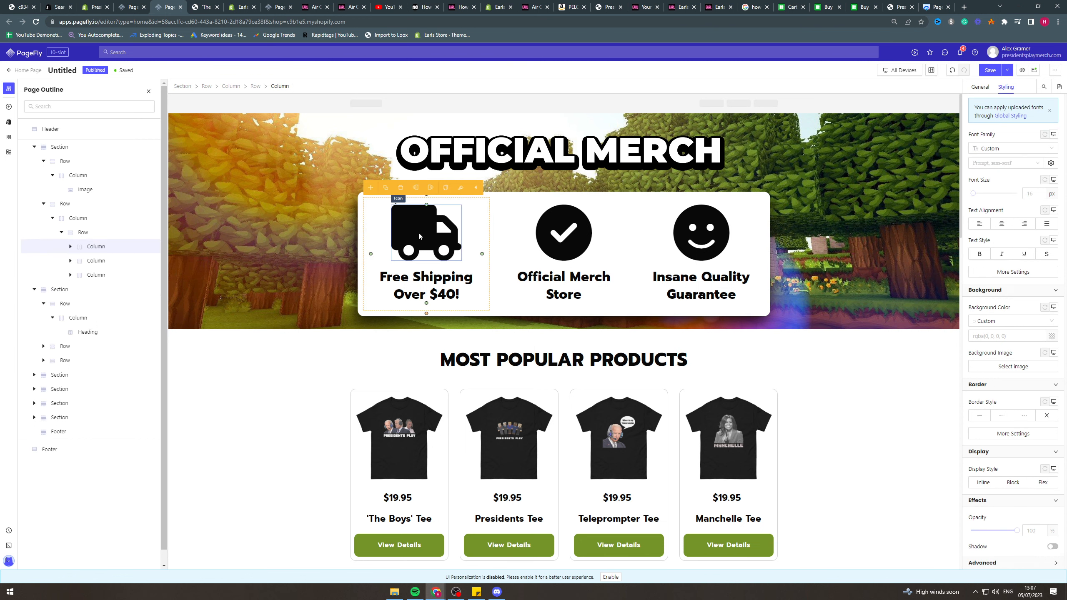
left_click(425, 232)
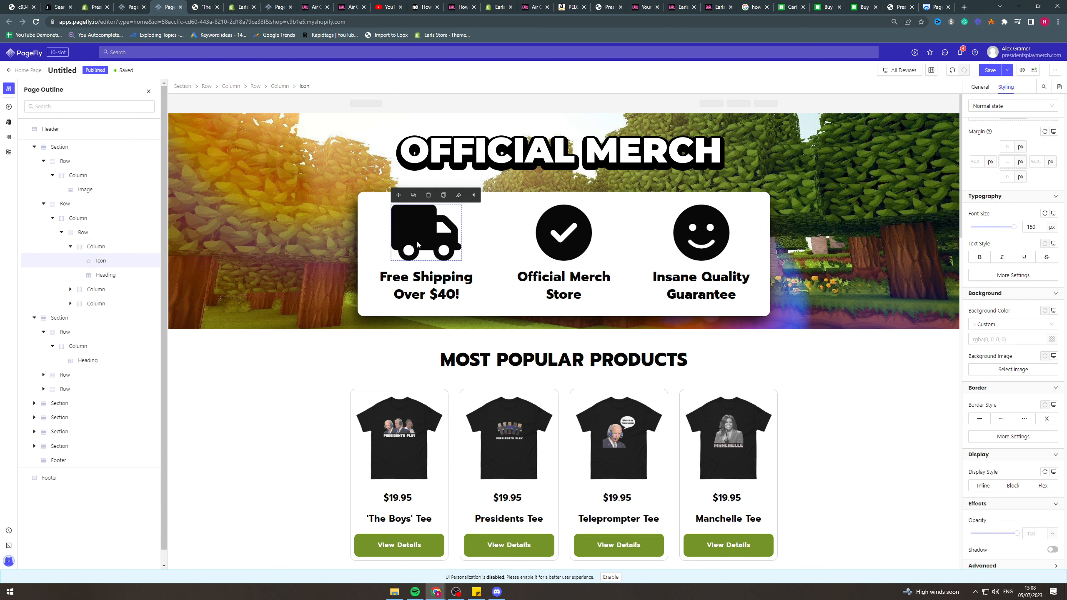
left_click(425, 276)
left_click(427, 233)
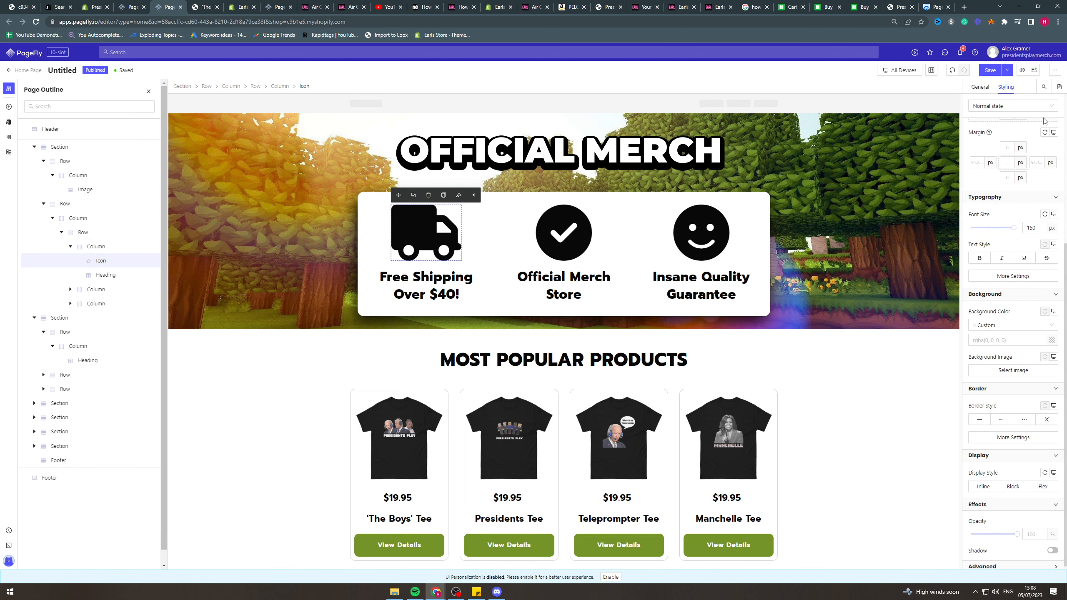
left_click(979, 87)
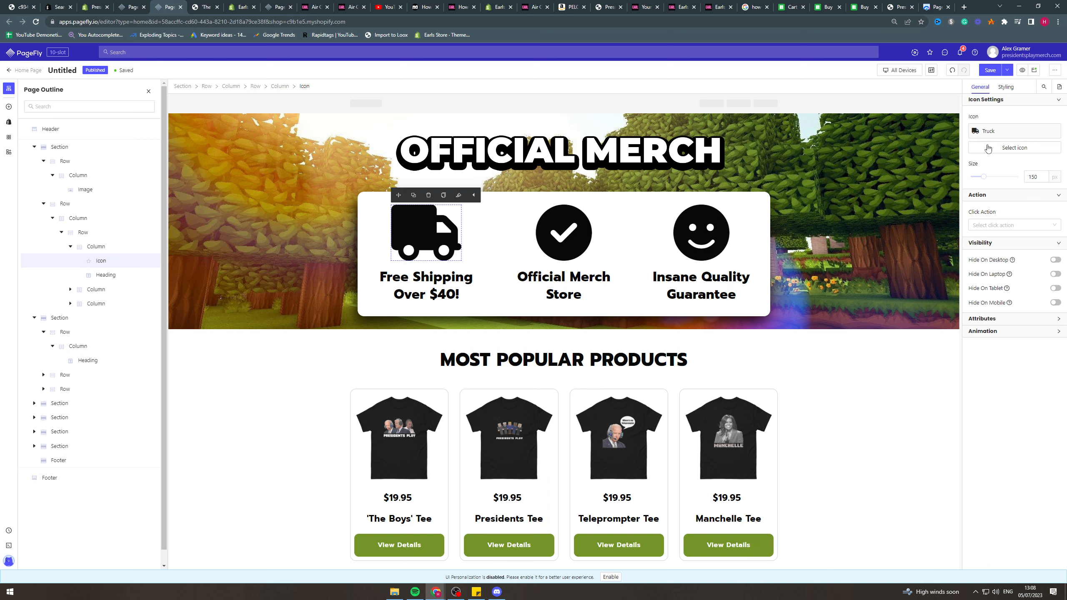
left_click(562, 212)
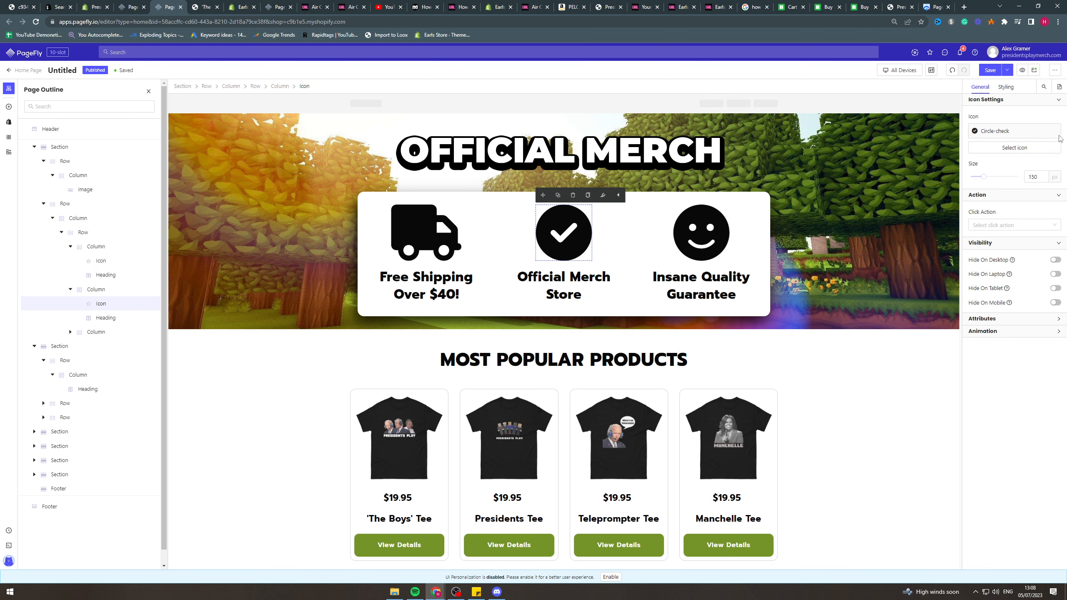
left_click(701, 231)
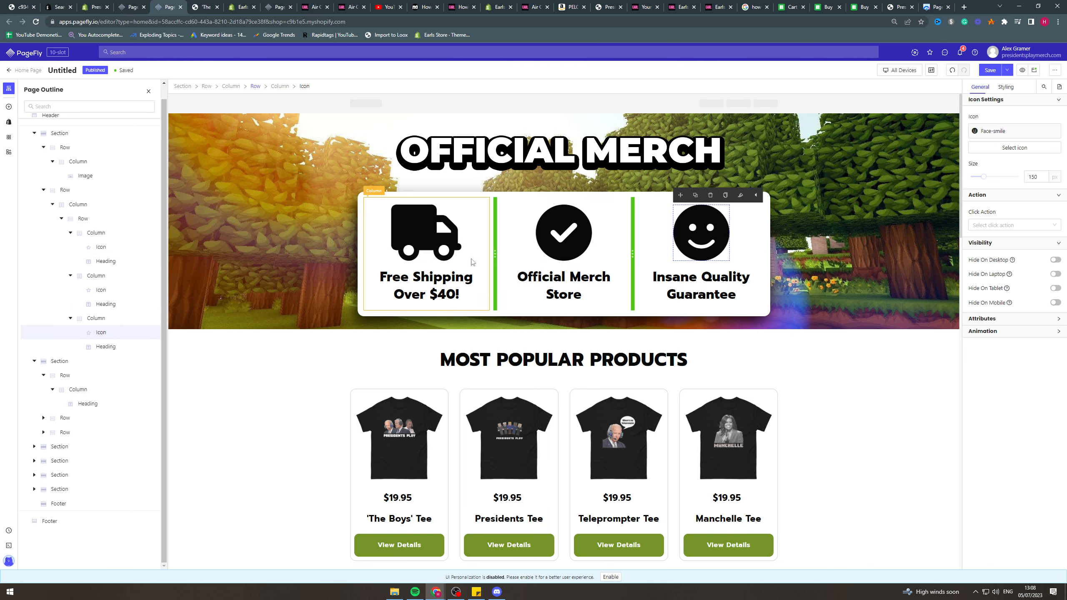
Review the general settings of the MOST POPULAR PRODUCTS section and the product list inside it.
left_click(780, 354)
left_click(833, 360)
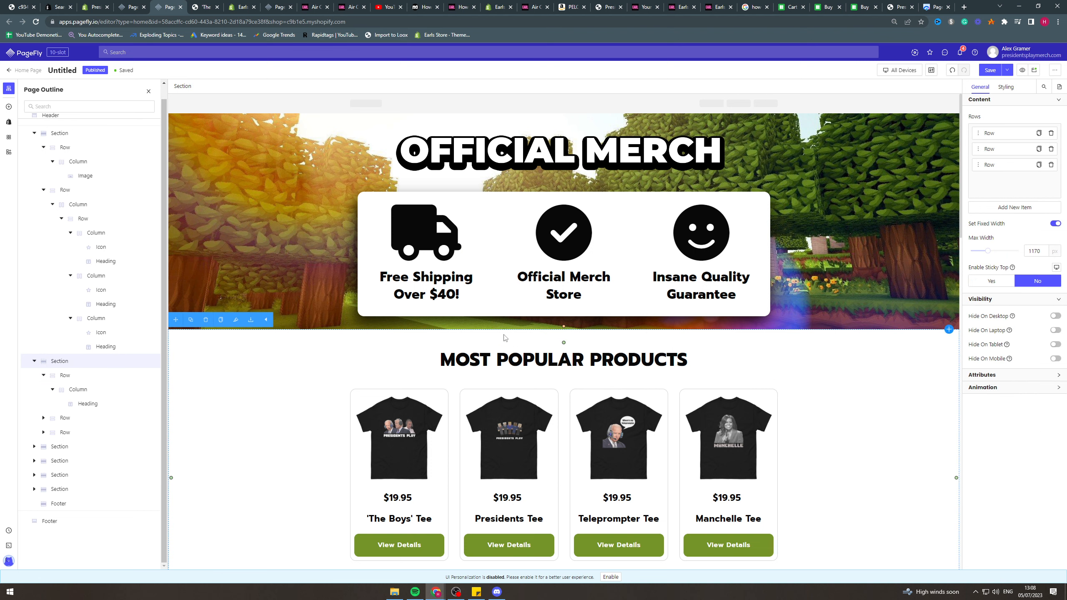
scroll(586, 271, "down", 2)
scroll(597, 286, "up", 2)
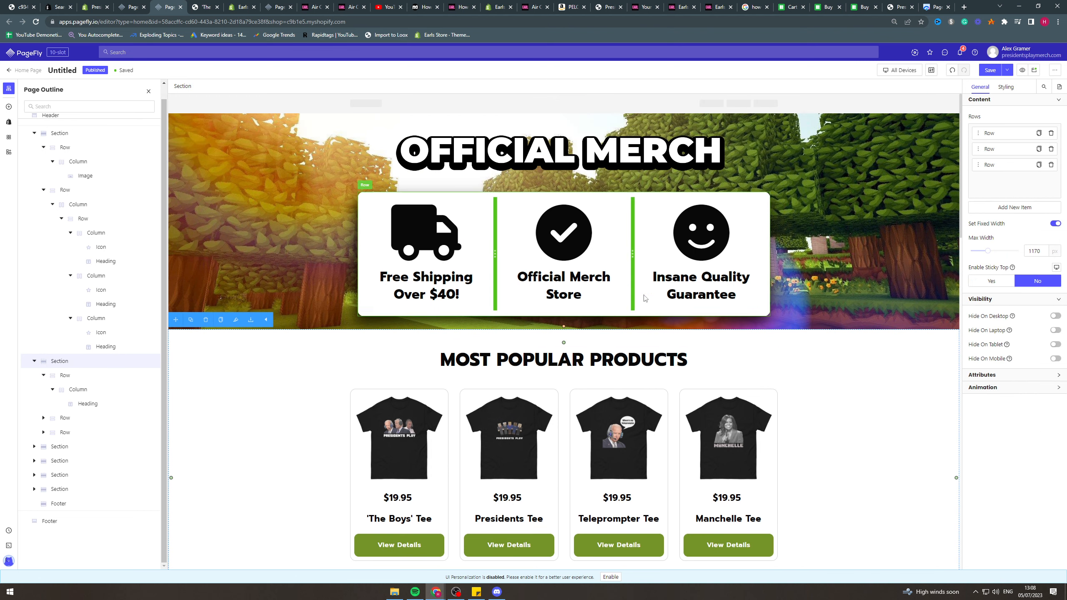
scroll(770, 326, "down", 1)
scroll(764, 336, "down", 4)
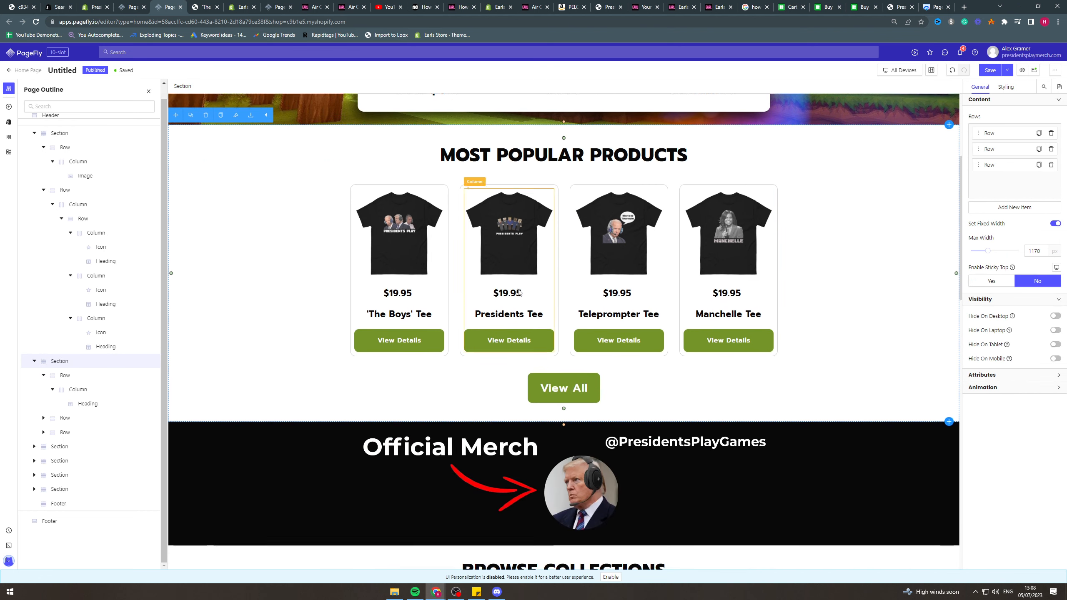
left_click(366, 181)
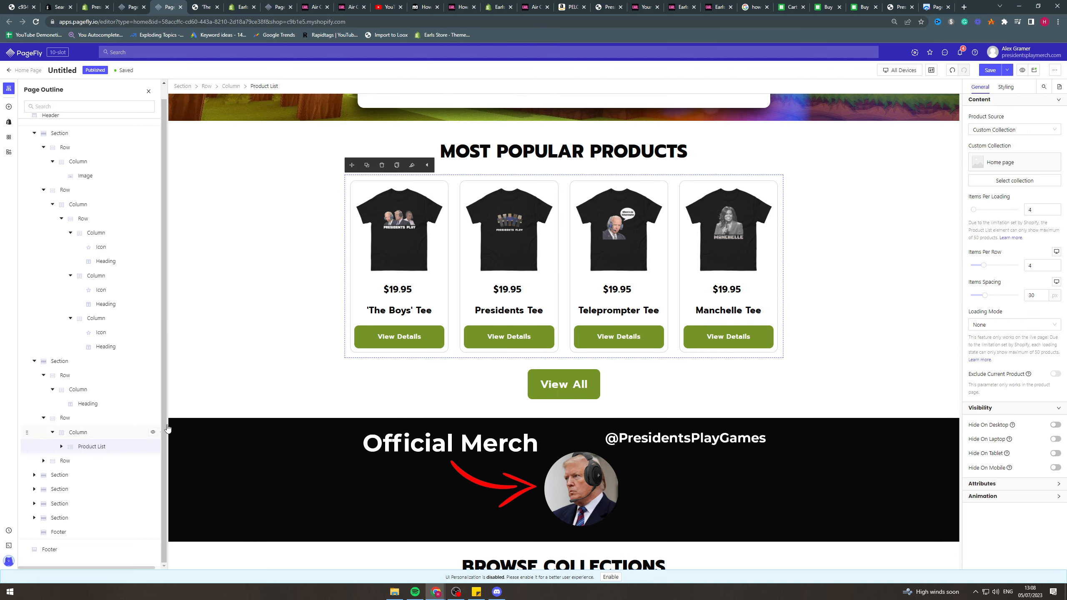
scroll(424, 333, "down", 2)
scroll(423, 303, "up", 2)
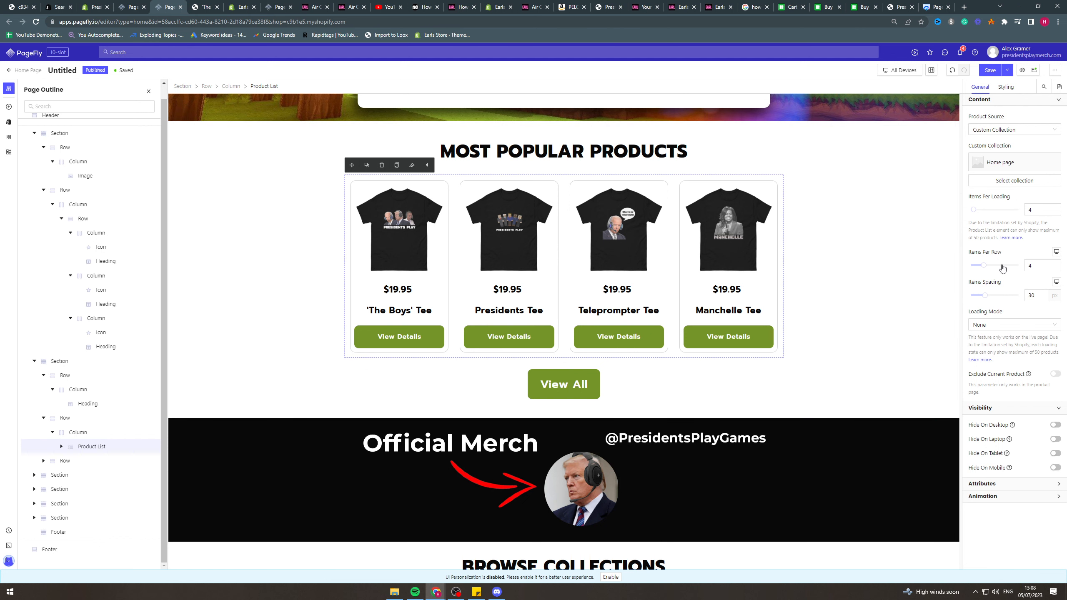
Examine the product card row's border styling, including its color, width and radius settings, and leave them unchanged.
left_click(385, 188)
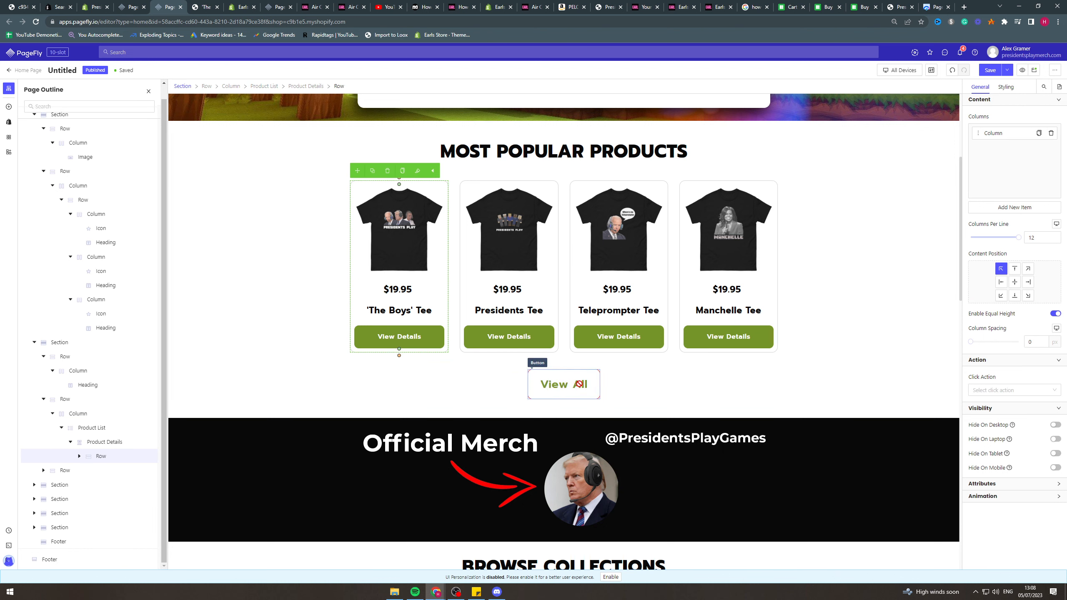
left_click(1005, 87)
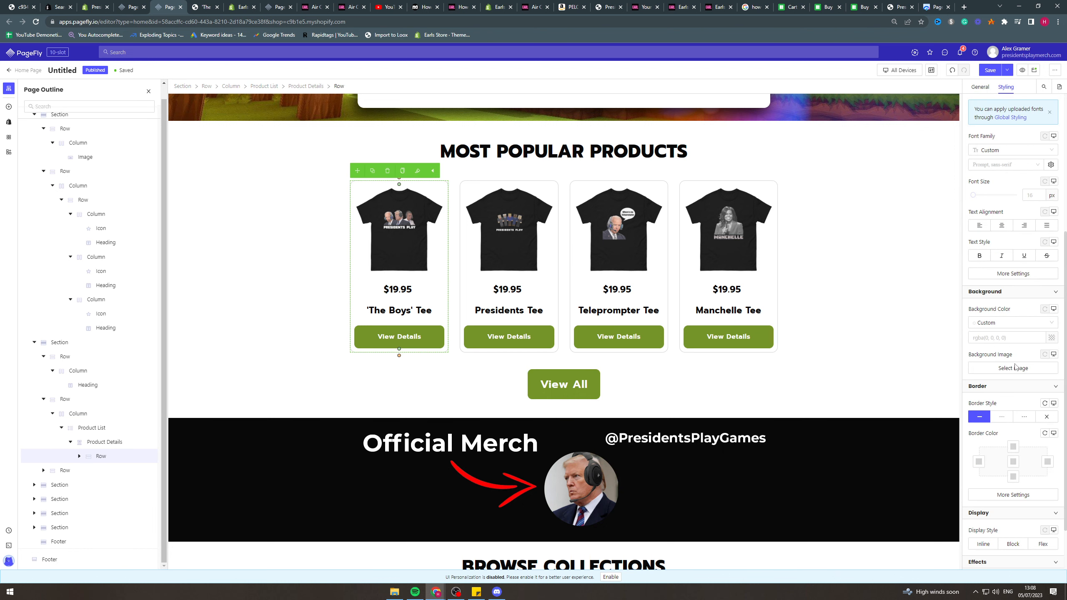
scroll(981, 393, "down", 3)
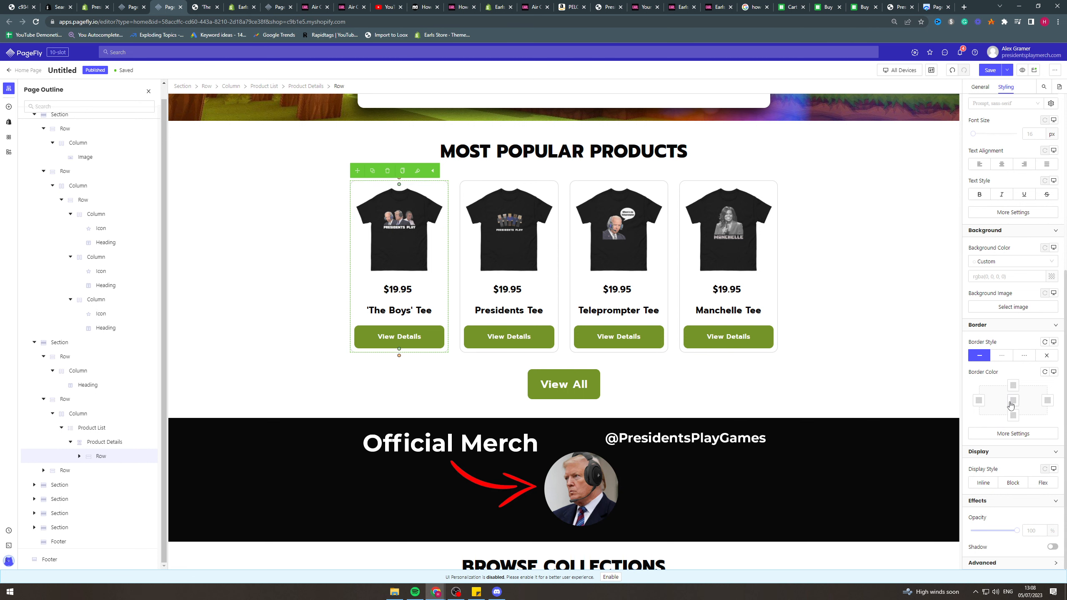
left_click(1013, 433)
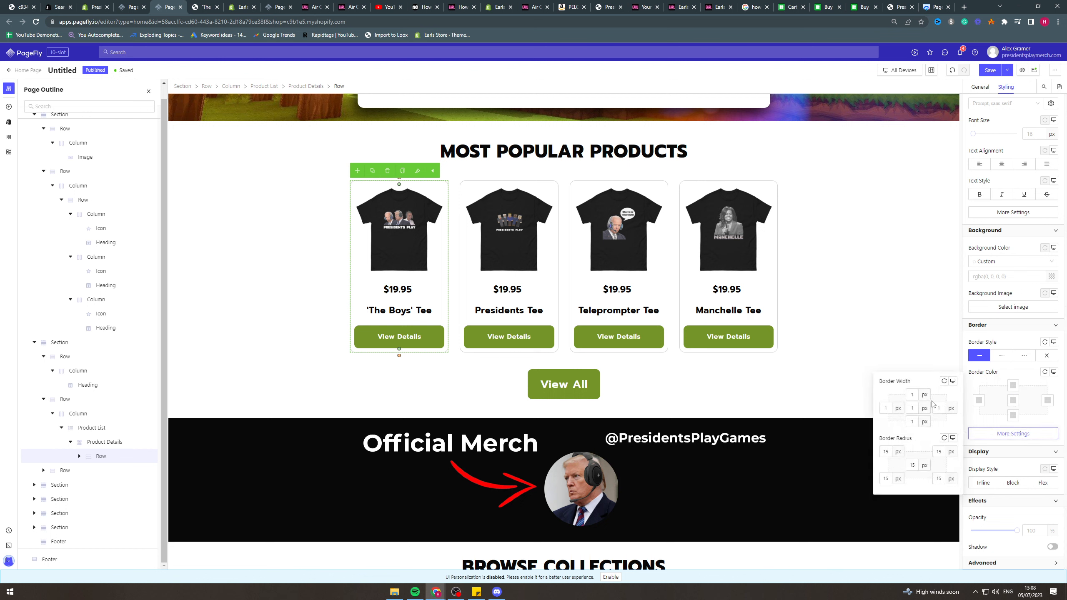
left_click(840, 259)
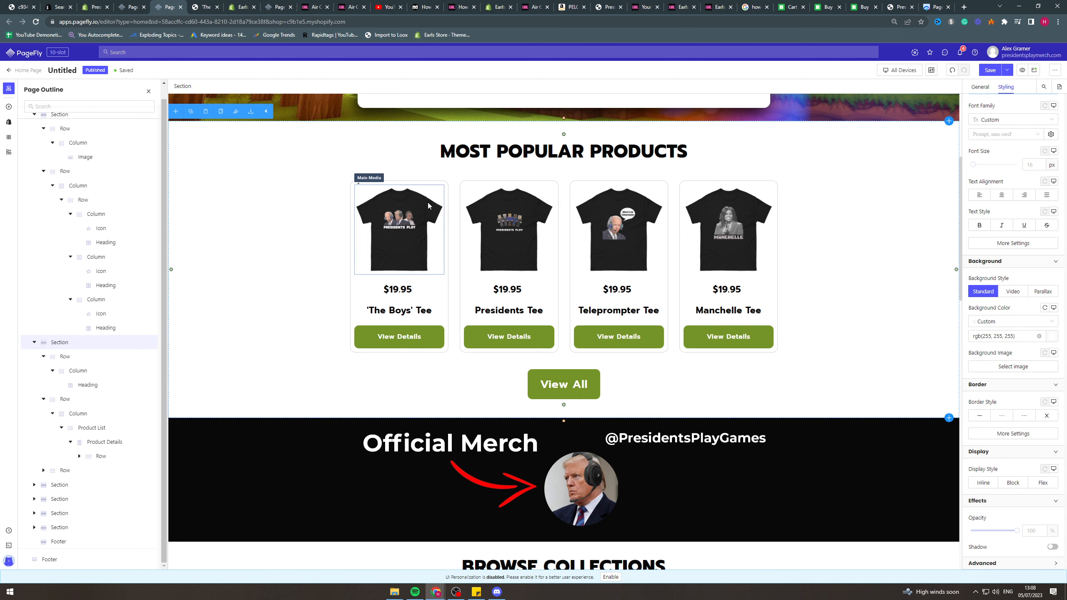
Inspect the styling of the 'The Boys' Tee product card's main image, row, price and title.
left_click(383, 214)
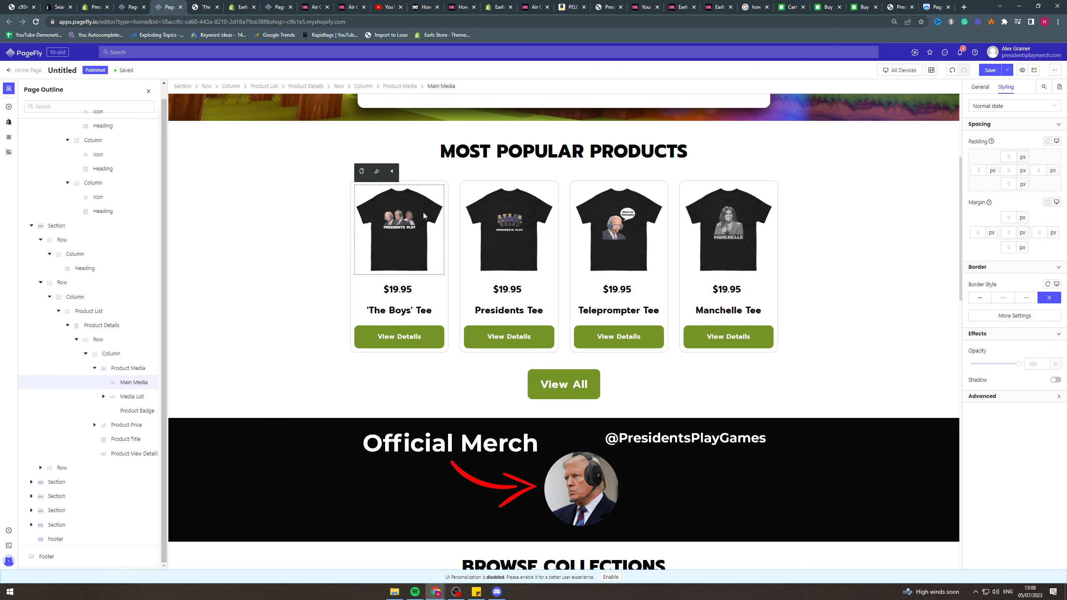
left_click(422, 183)
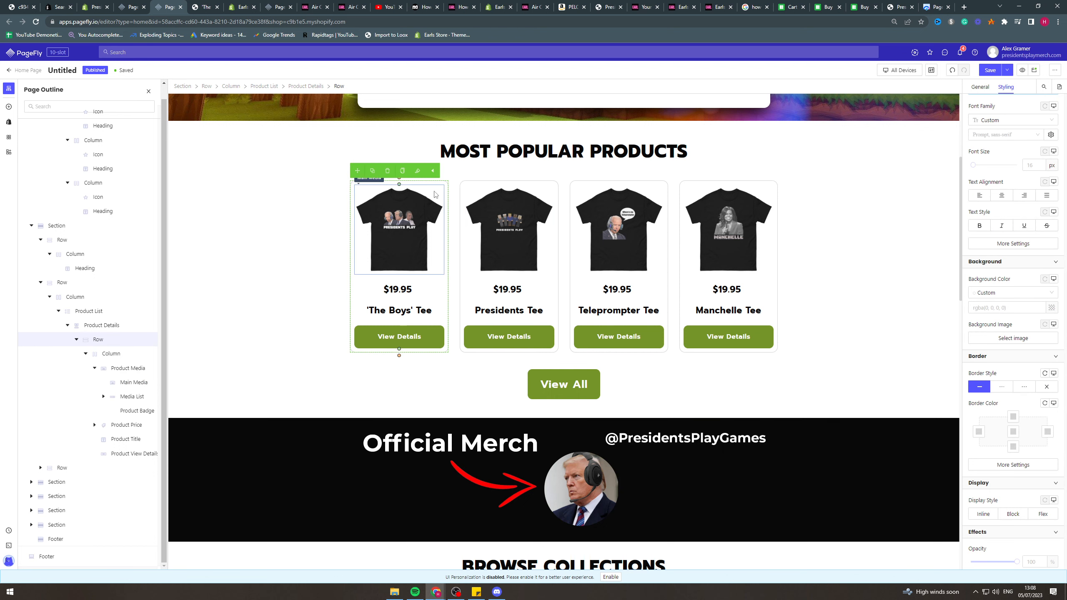
left_click(414, 290)
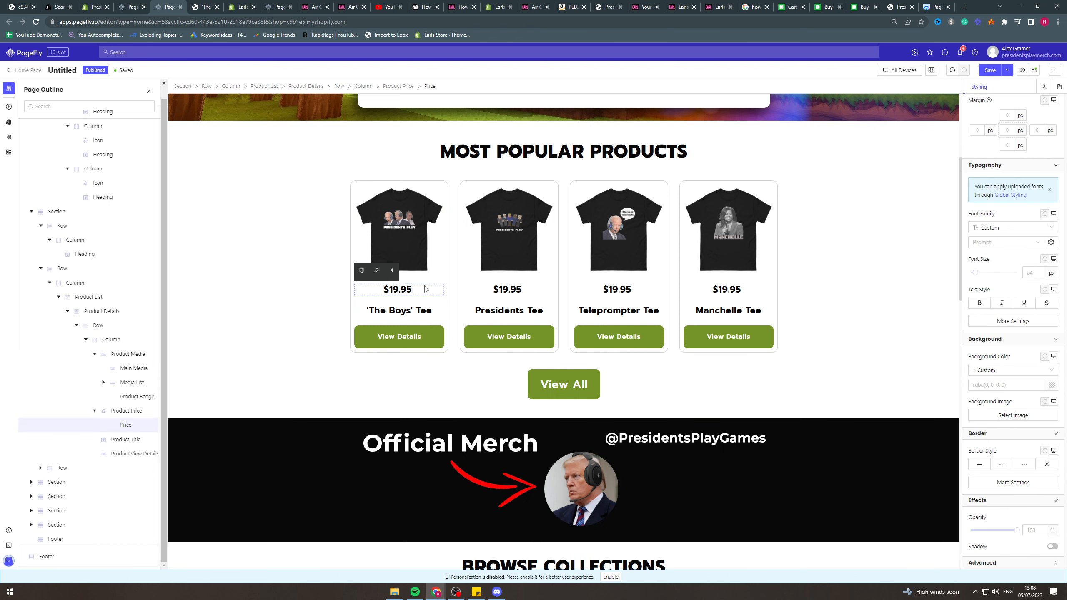
left_click(398, 312)
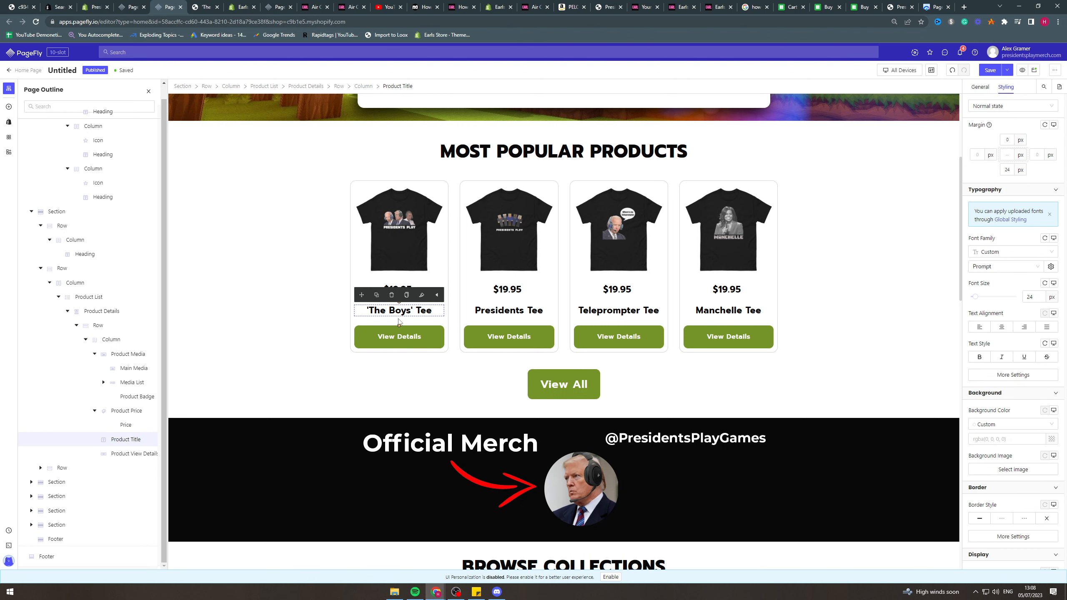
Inspect the styling of the View All button, its column and the MOST POPULAR PRODUCTS section around it.
left_click(405, 395)
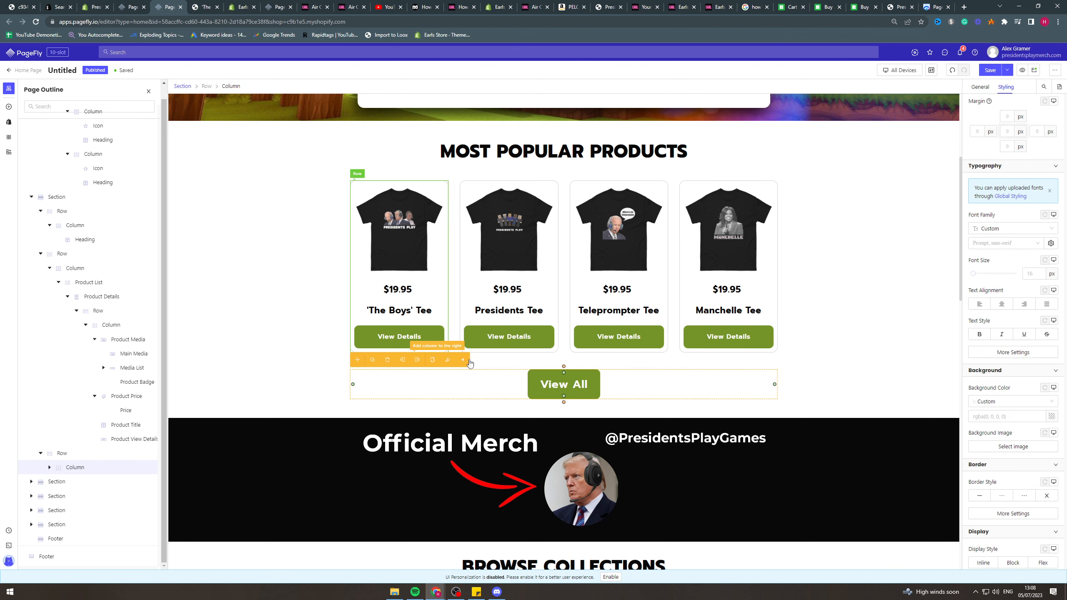
left_click(821, 256)
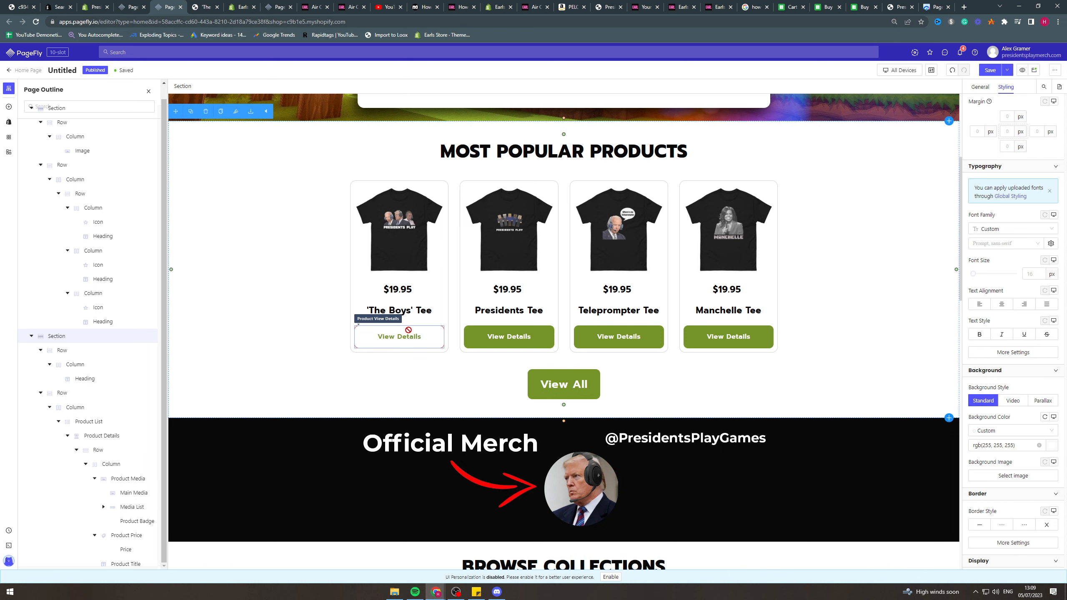
left_click(544, 380)
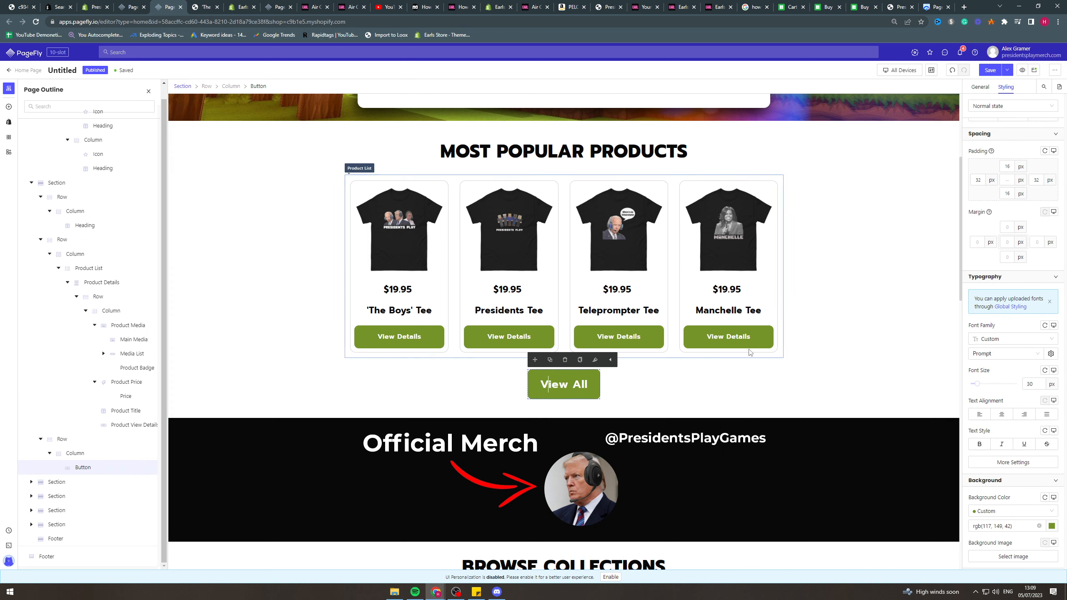
left_click(790, 336)
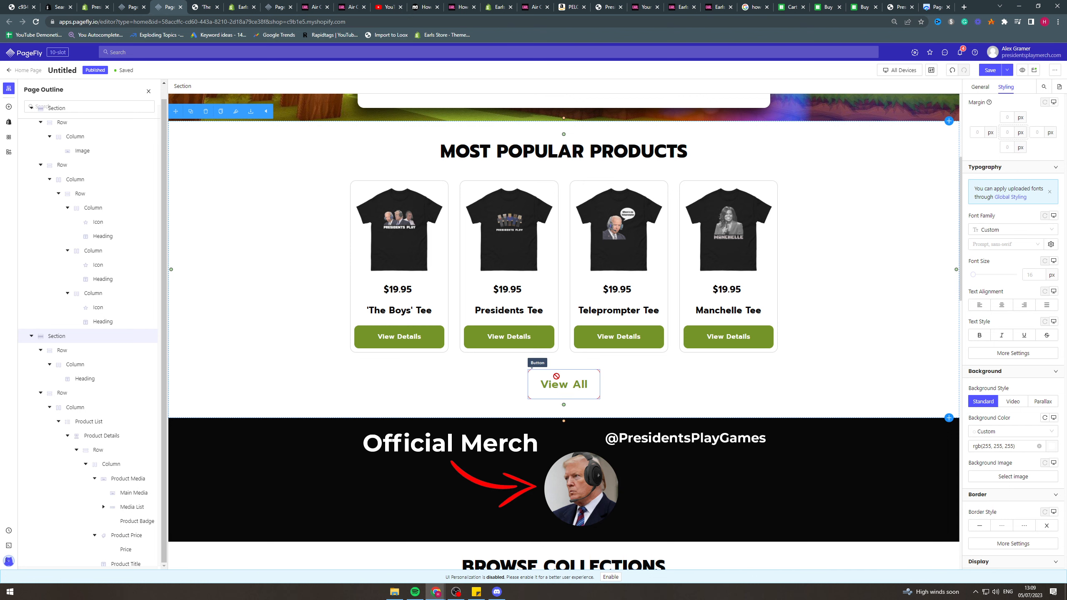
Inspect the background styling of the black Official Merch banner section and compare it with the neighboring sections.
scroll(556, 377, "down", 1)
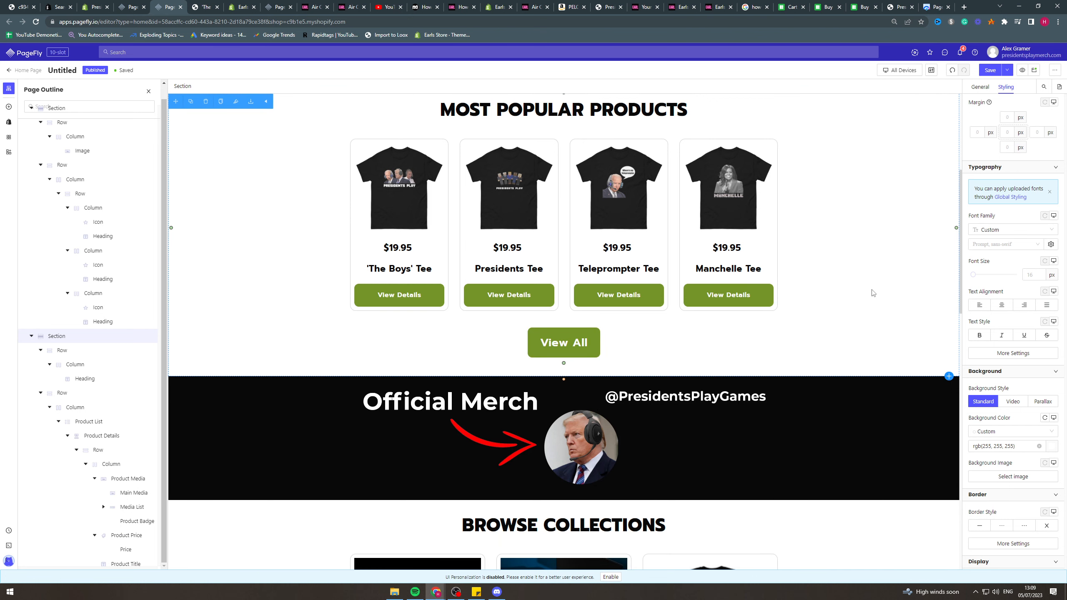
scroll(872, 293, "down", 3)
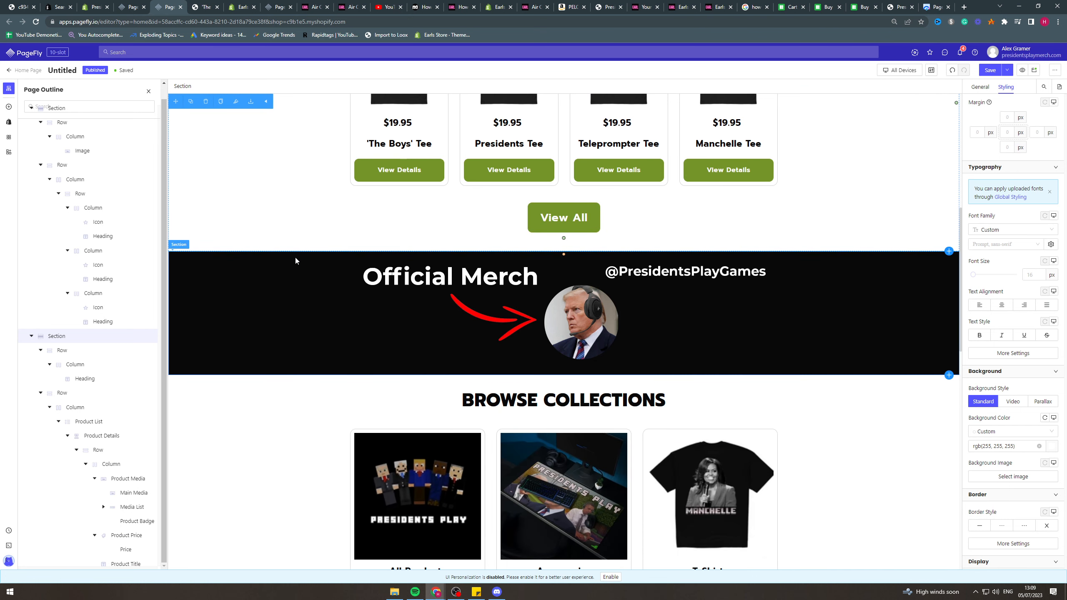
left_click(261, 275)
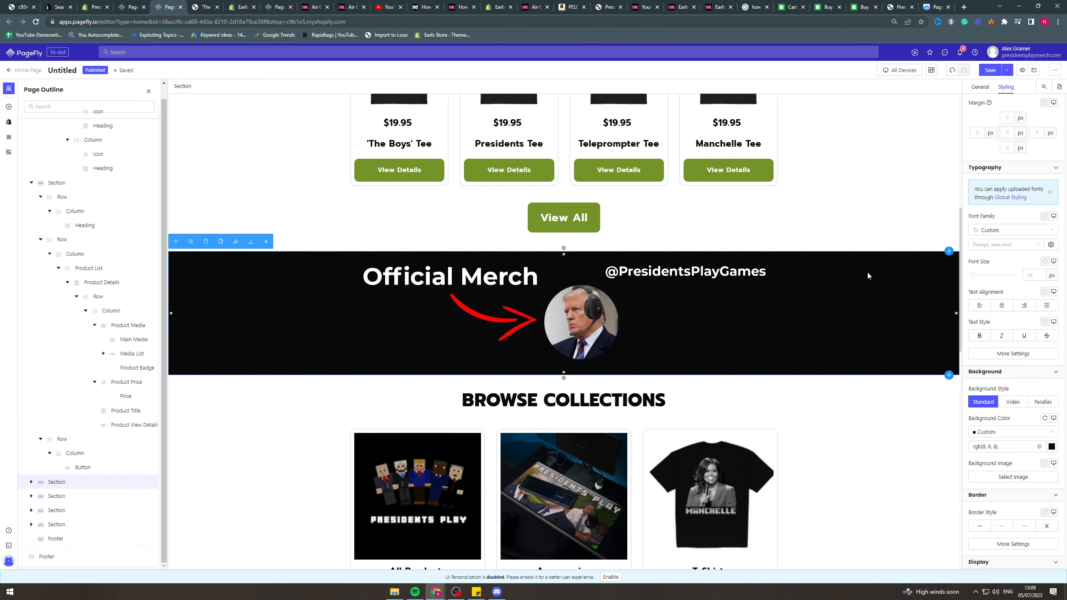
scroll(893, 339, "up", 7)
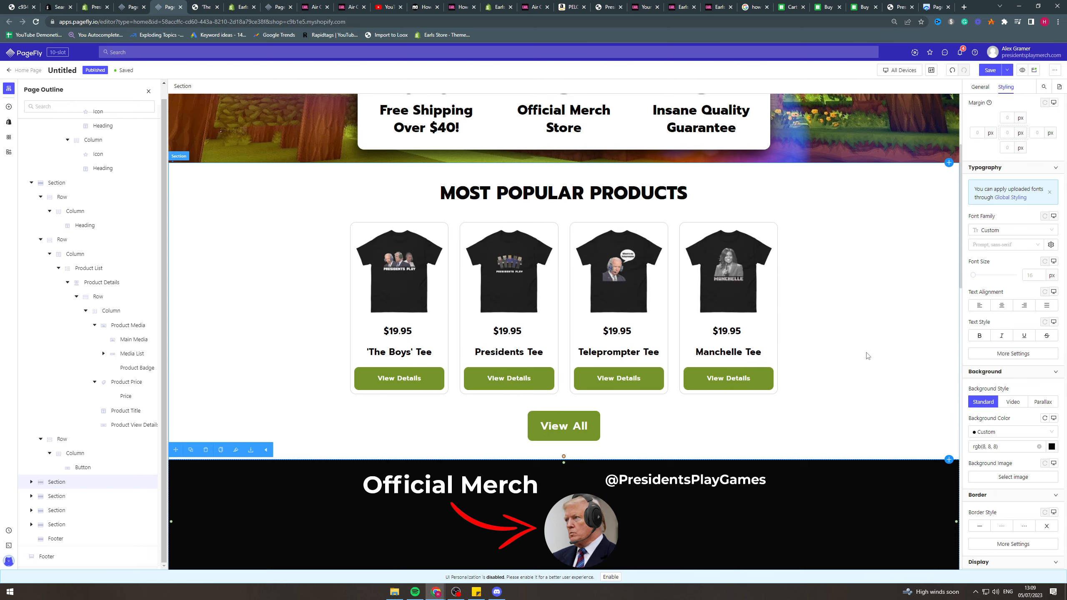
scroll(536, 335, "down", 9)
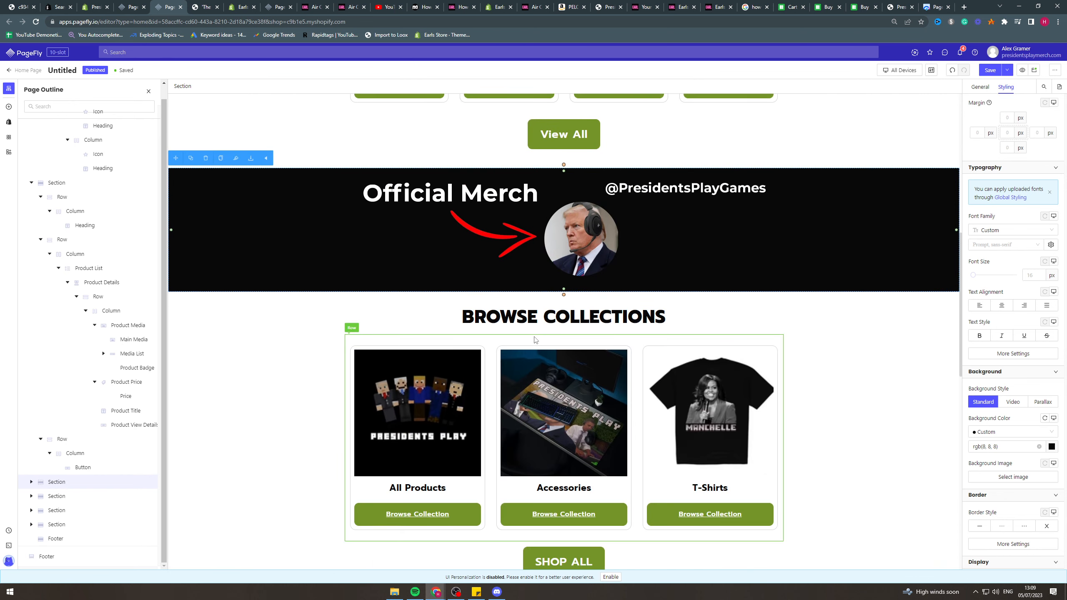
scroll(672, 311, "down", 3)
scroll(735, 312, "up", 4)
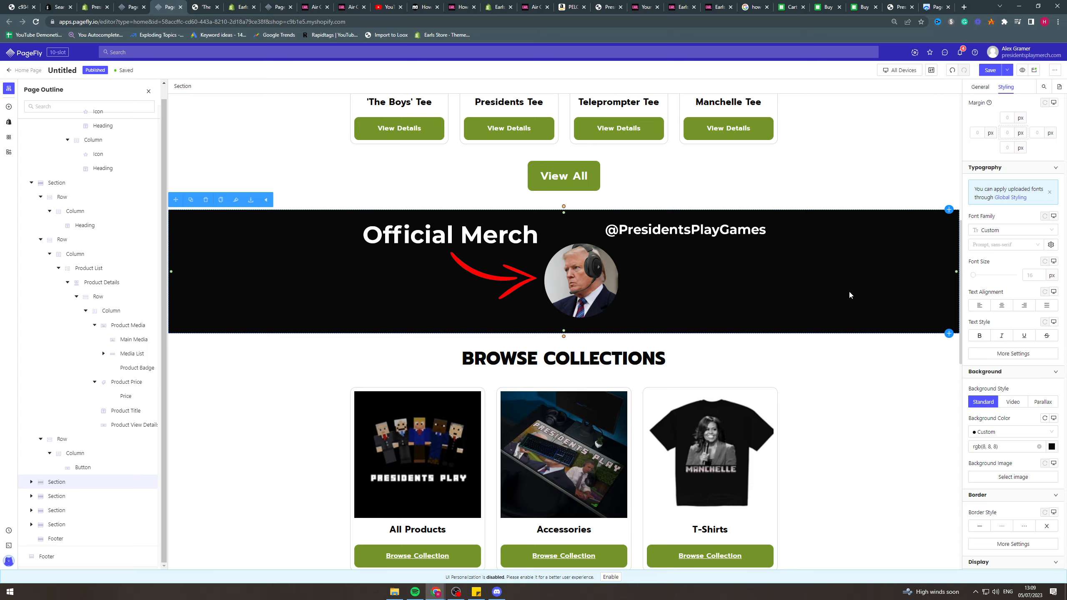
Inspect the BROWSE COLLECTIONS section's styling and view its collection list and SHOP ALL button.
scroll(849, 294, "down", 5)
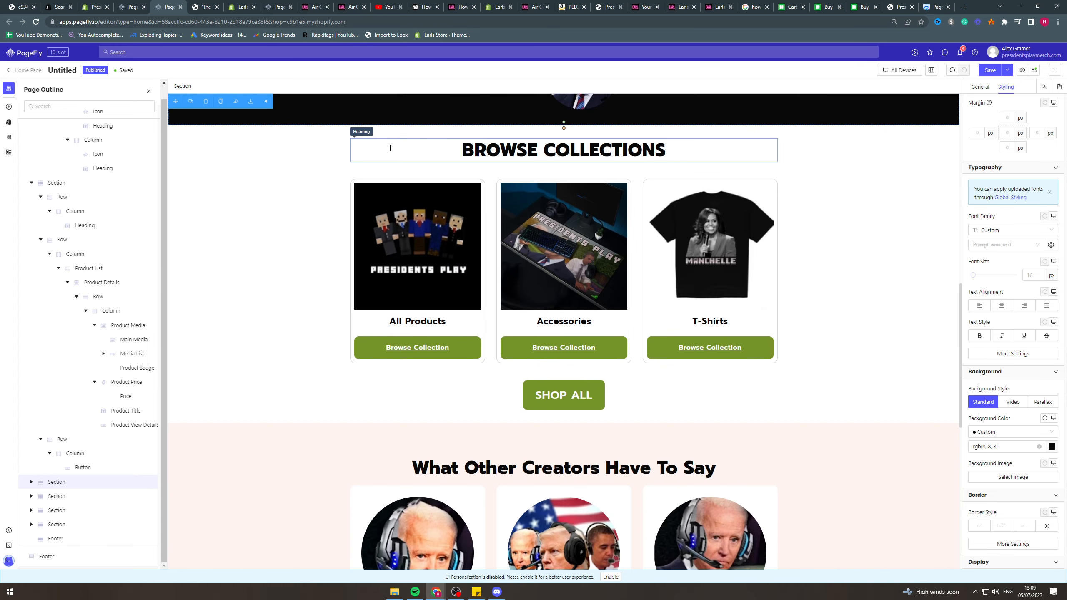
left_click(226, 198)
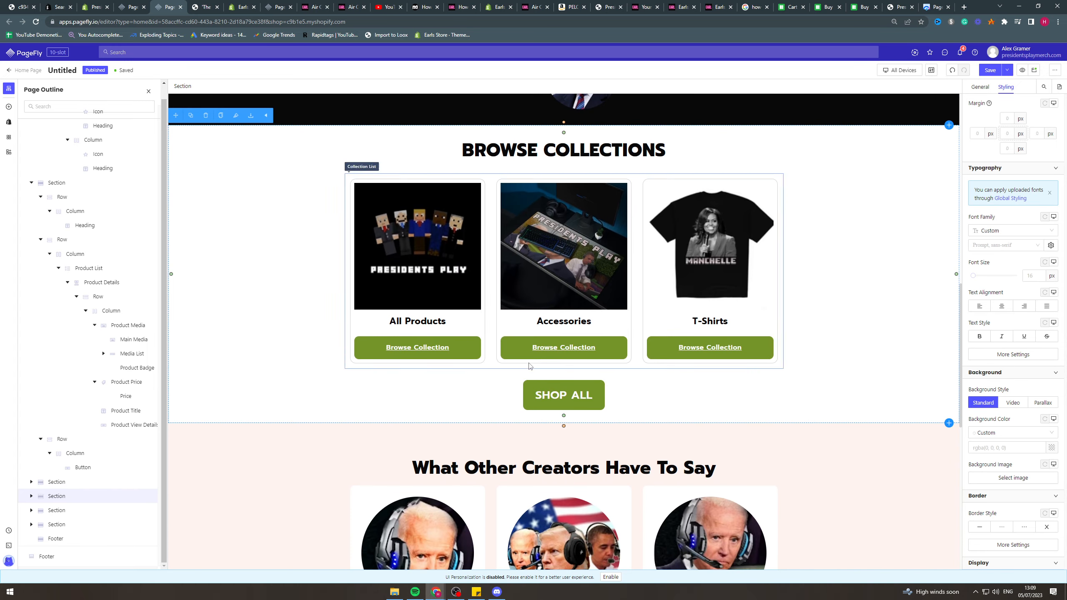
scroll(530, 365, "up", 10)
scroll(633, 409, "down", 3)
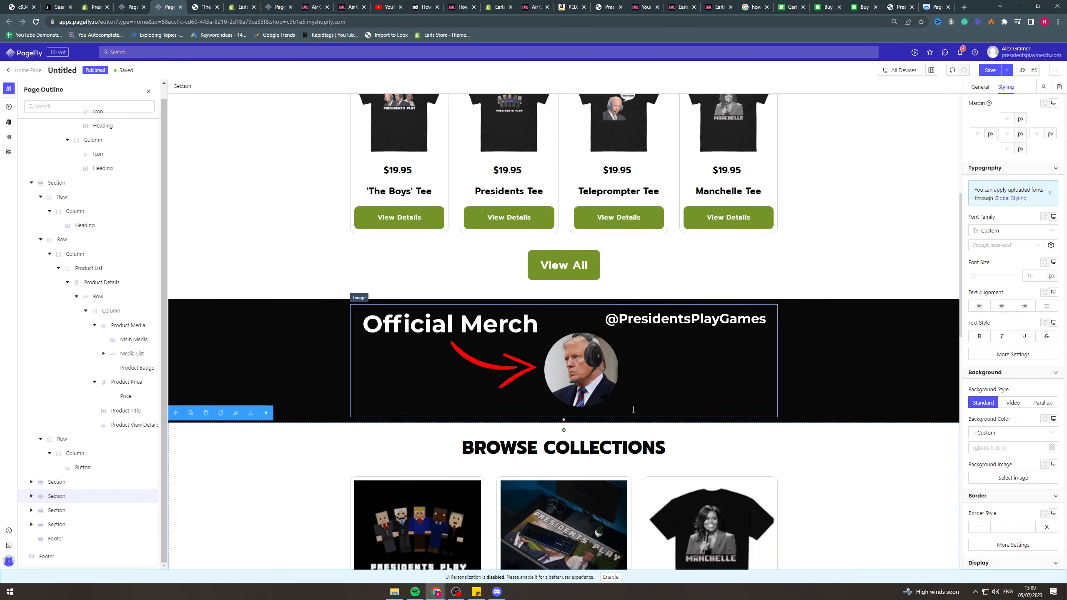
scroll(714, 407, "down", 4)
scroll(739, 457, "down", 5)
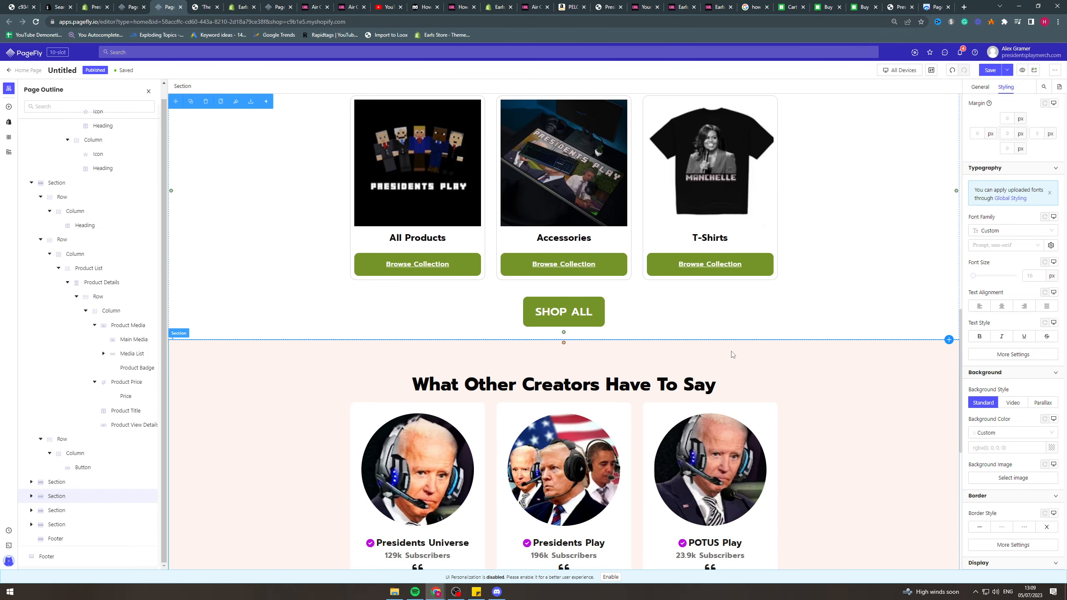
Inspect the styling of the What Other Creators Have To Say section, its heading and the first creator's image.
scroll(732, 354, "down", 2)
left_click(412, 273)
scroll(379, 313, "down", 2)
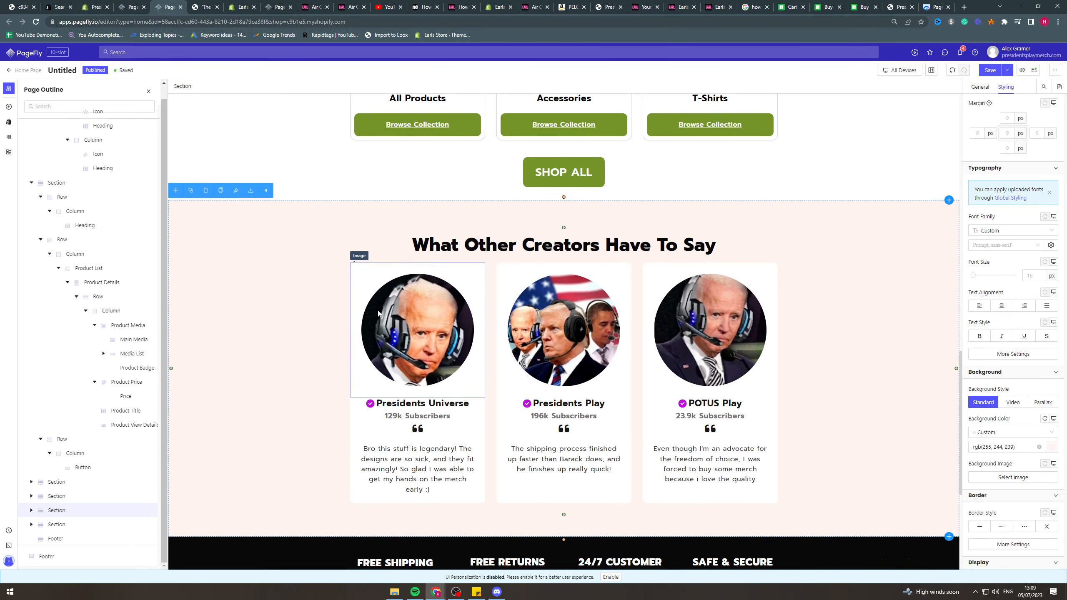
scroll(378, 313, "down", 3)
scroll(290, 345, "up", 2)
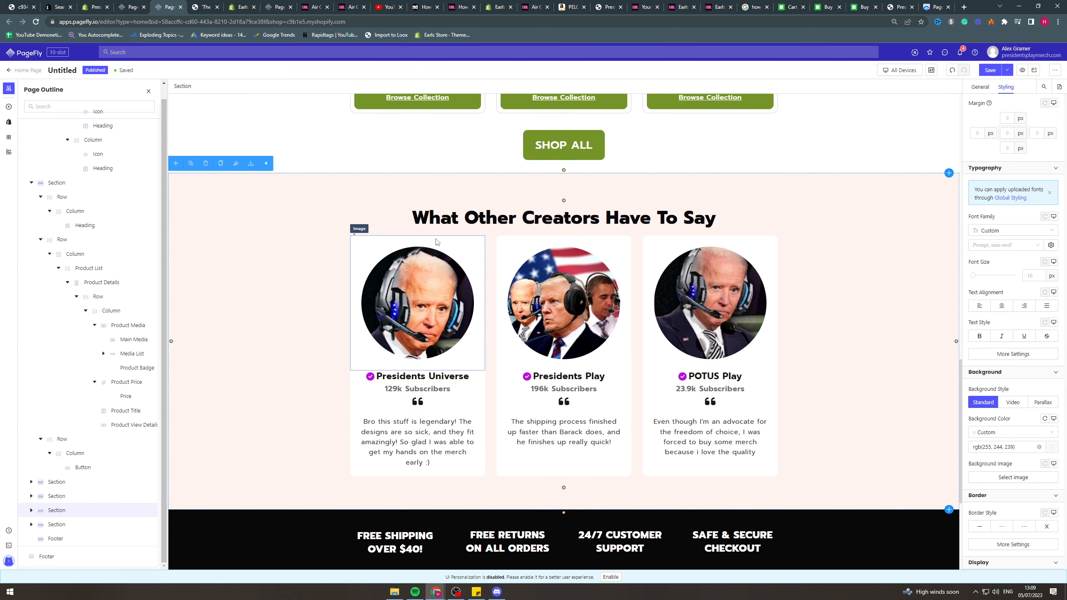
left_click(438, 218)
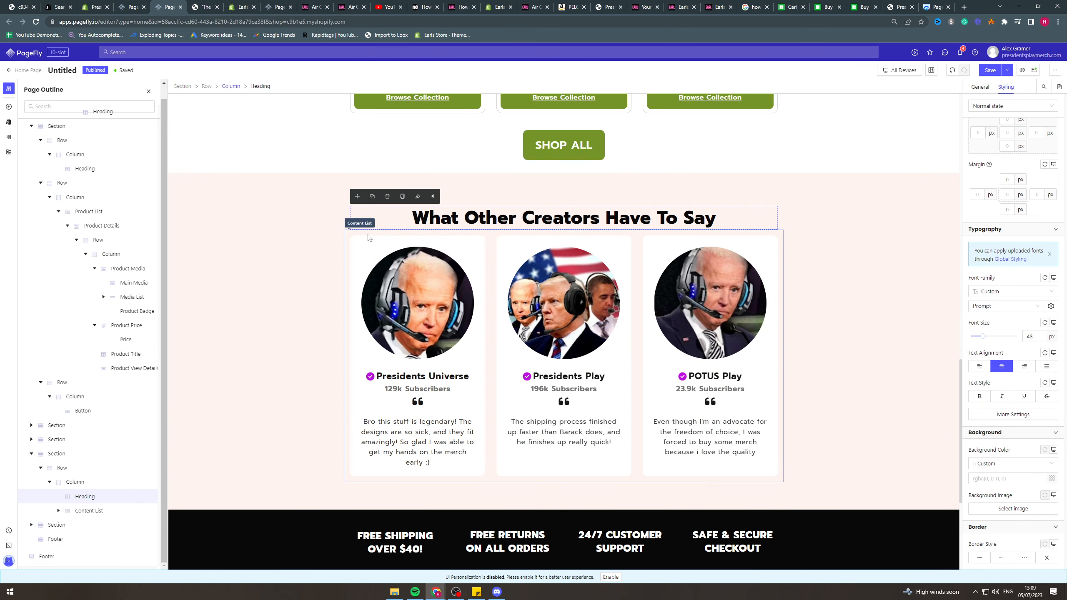
left_click(422, 249)
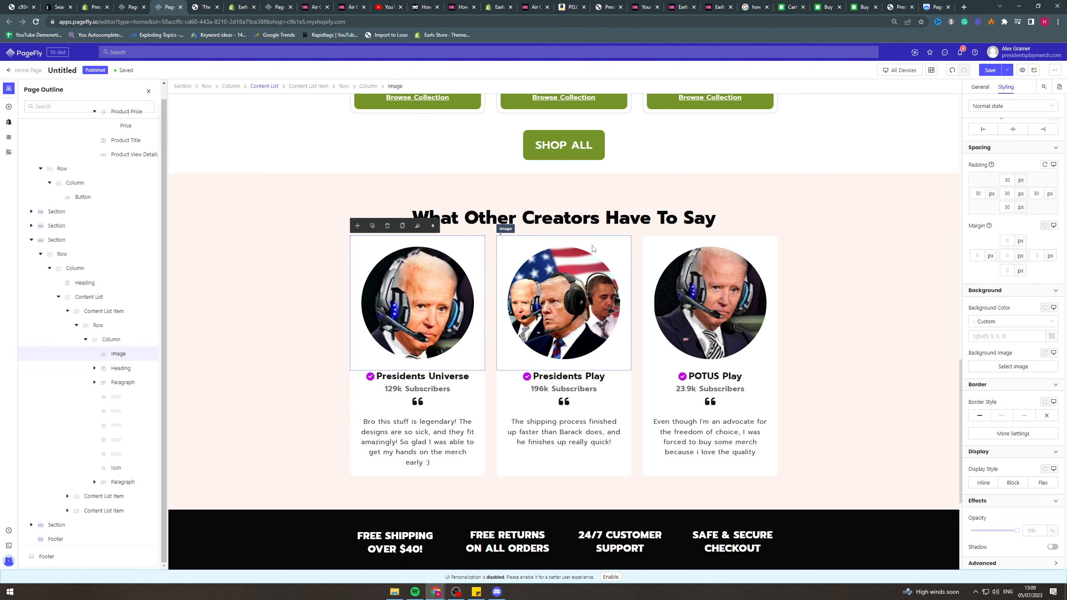
Inspect the styling of the Presidents Universe heading, its purple check mark icon and the surrounding testimonial section.
scroll(564, 416, "up", 2)
scroll(564, 415, "up", 15)
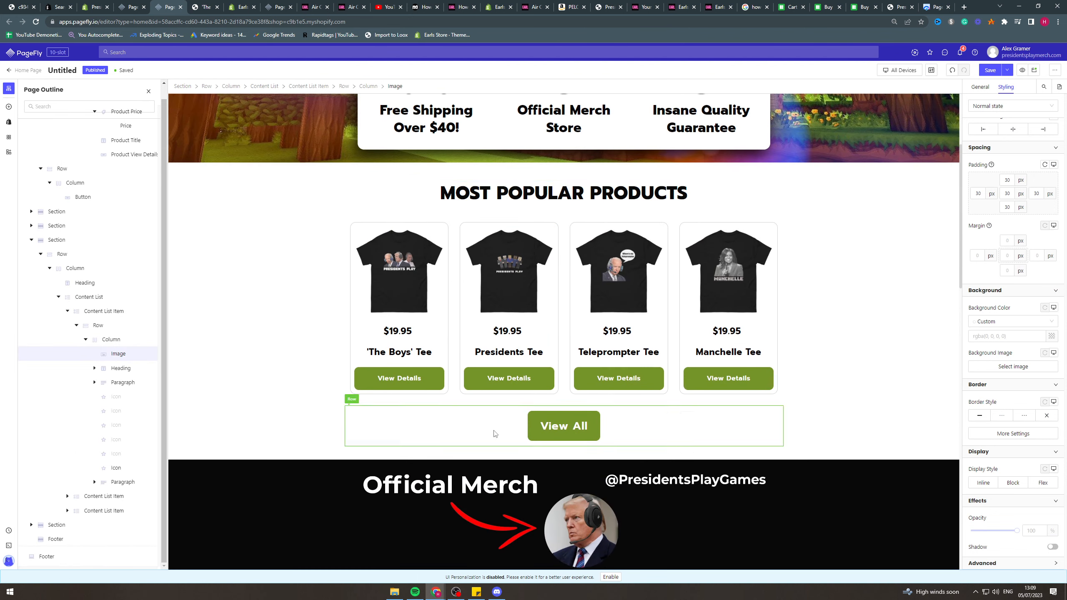
scroll(493, 432, "down", 16)
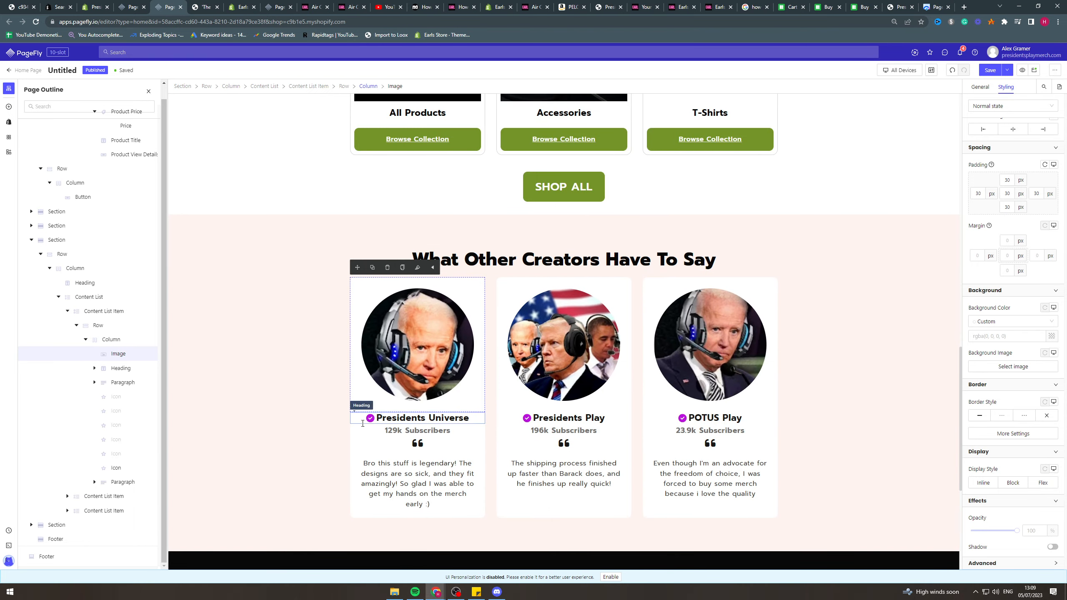
left_click(364, 420)
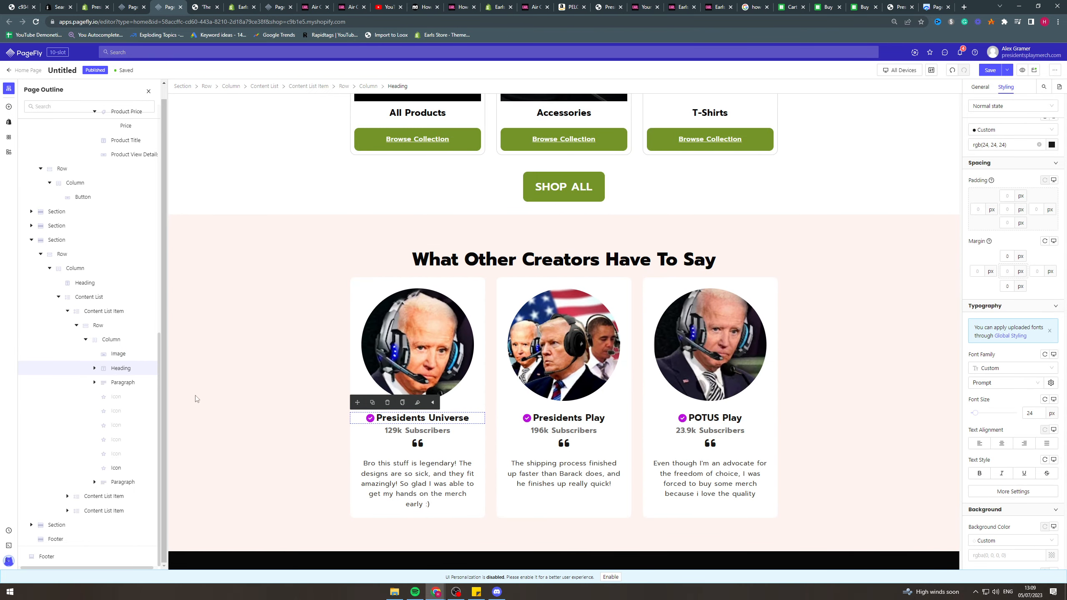
left_click(369, 418)
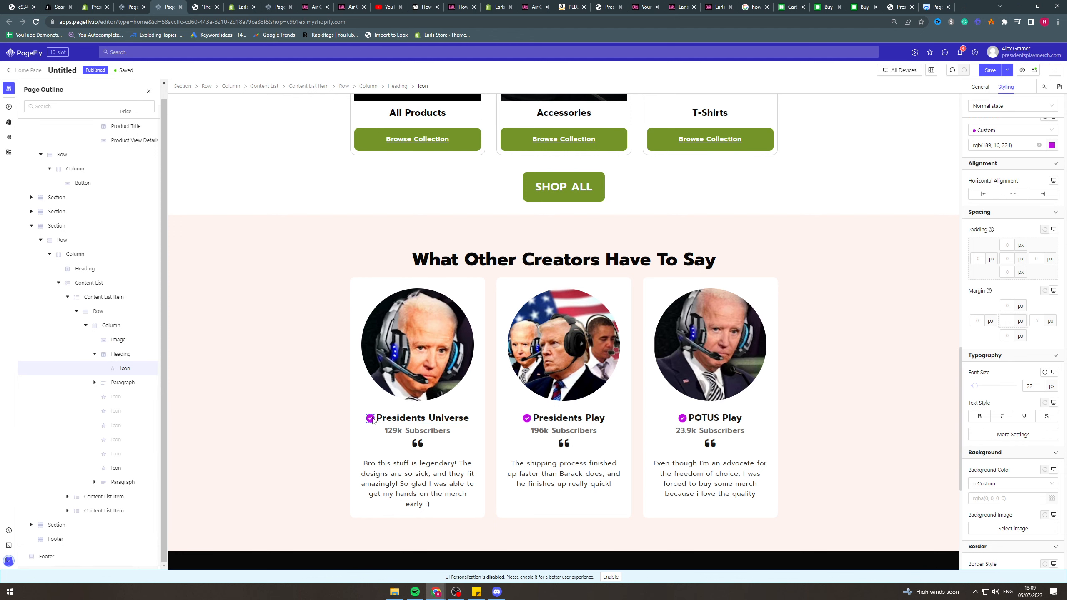
left_click(309, 410)
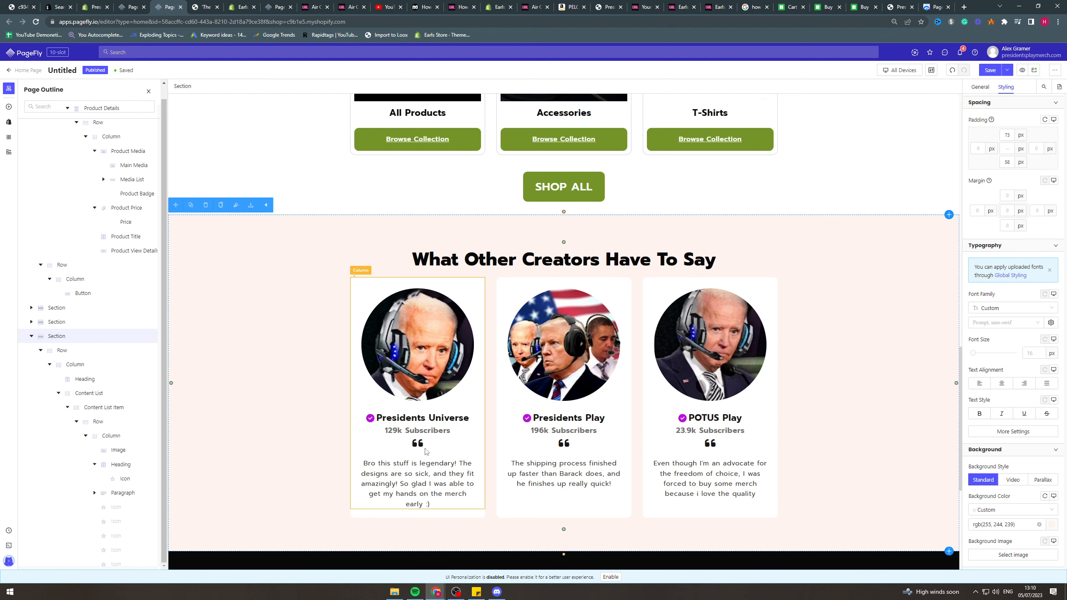
Inspect the styling of the Presidents Universe card's subscriber line, quotation mark icon and review paragraph.
left_click(415, 430)
scroll(502, 455, "down", 2)
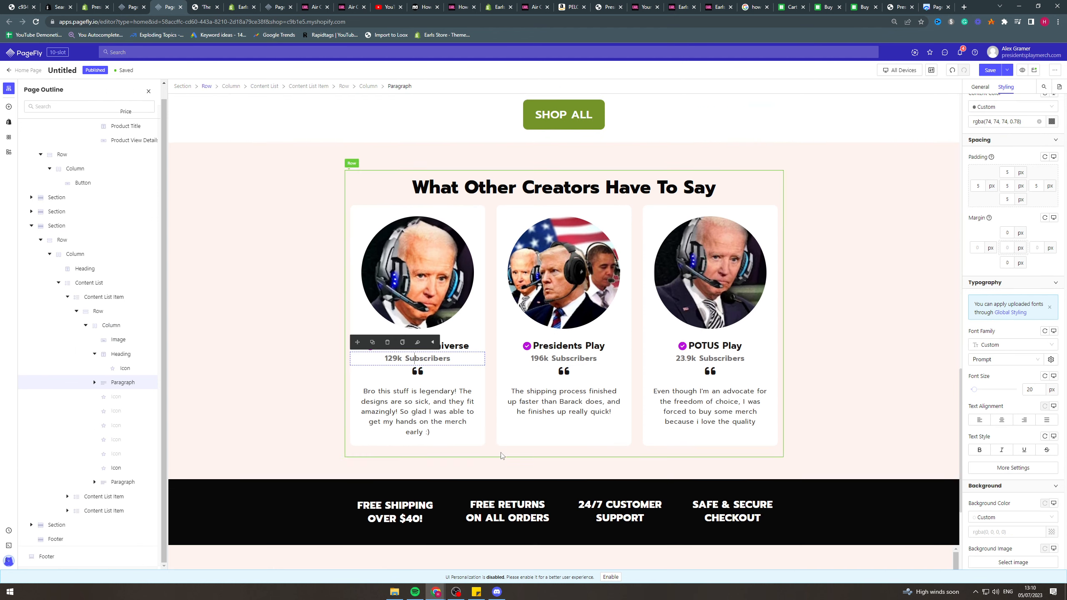
scroll(501, 455, "down", 1)
left_click(438, 319)
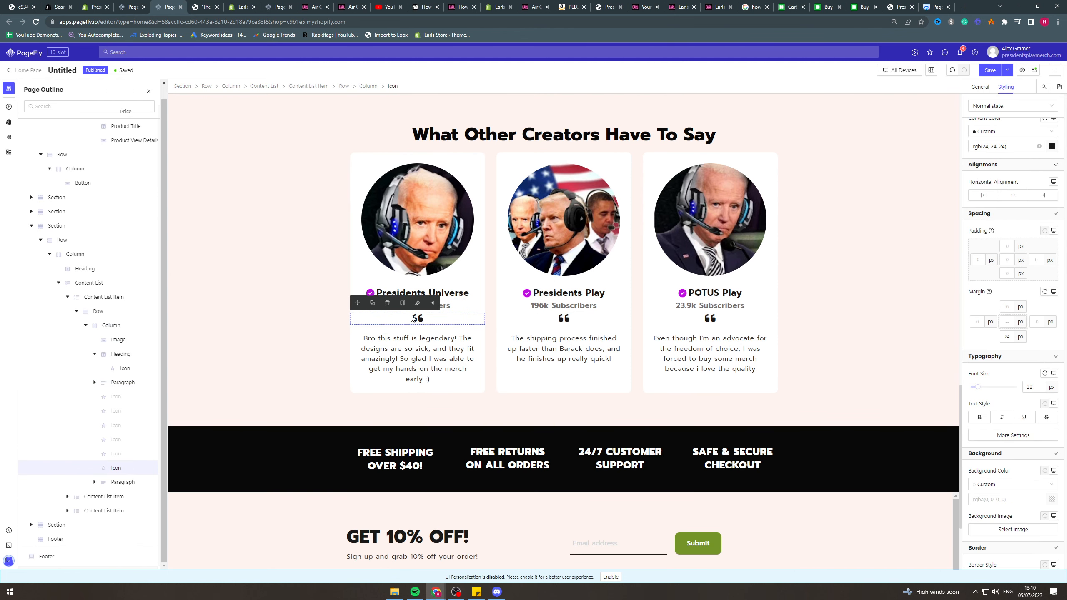
left_click(420, 353)
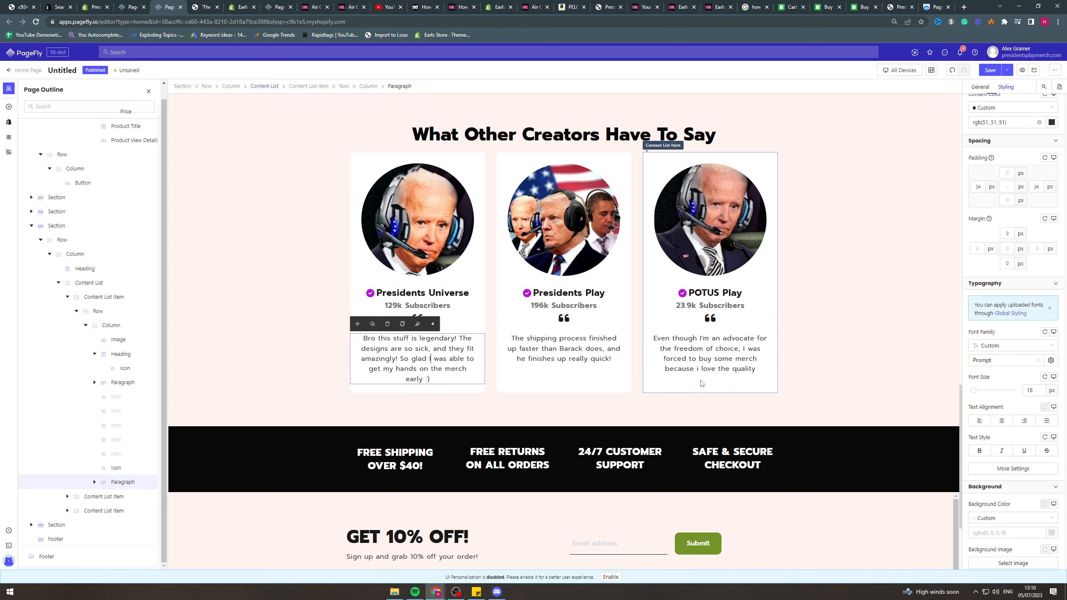
left_click(796, 365)
Inspect the black section with the shipping, returns, support and checkout headings, plus the footer's global section options.
scroll(289, 338, "down", 3)
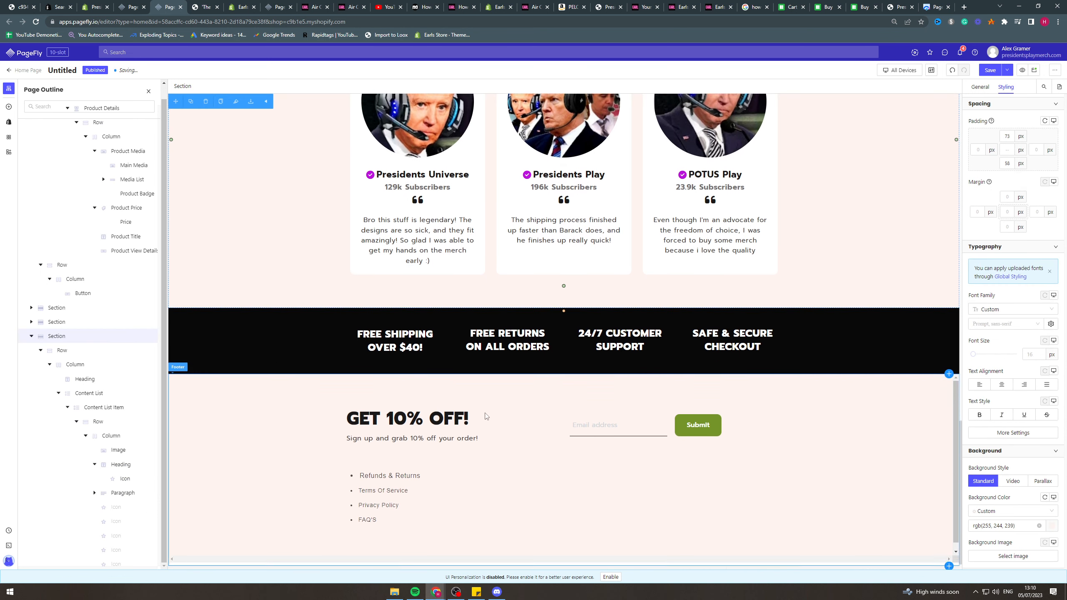
left_click(290, 337)
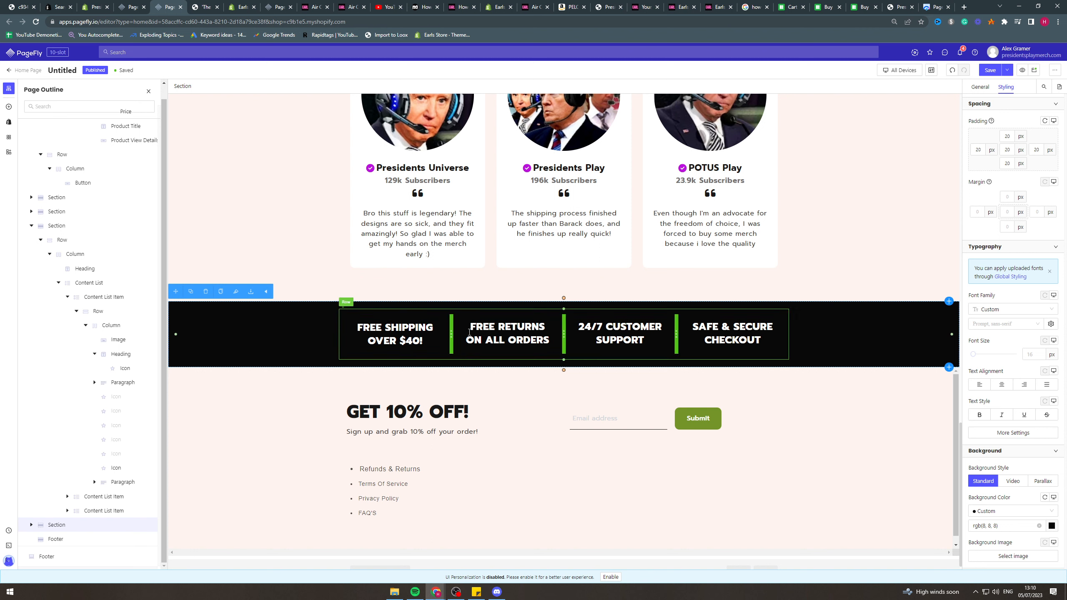
left_click(376, 336)
left_click(506, 334)
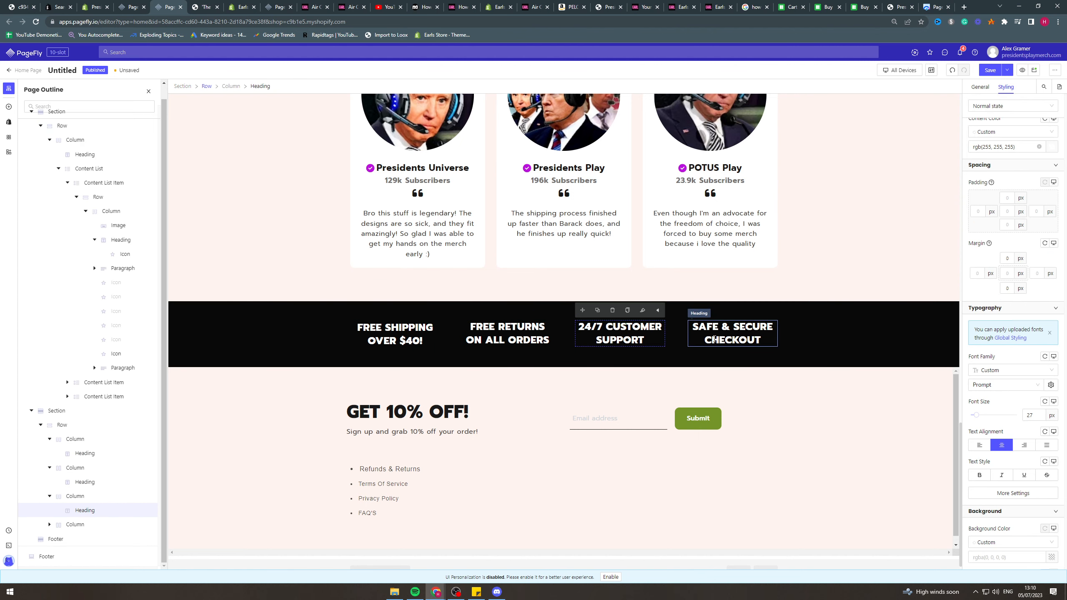
left_click(458, 478)
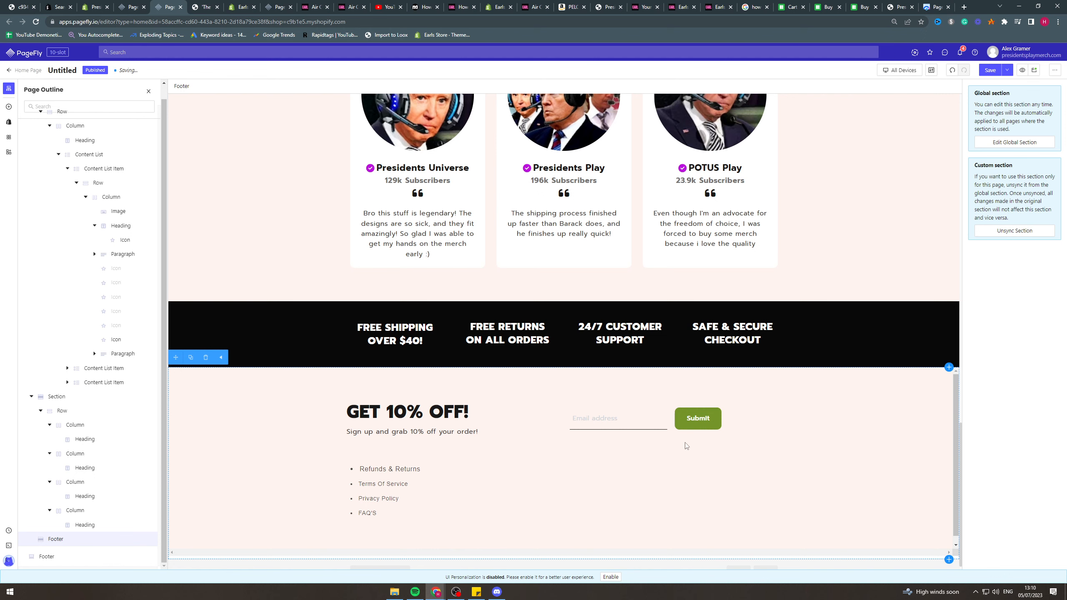
scroll(603, 546, "up", 20)
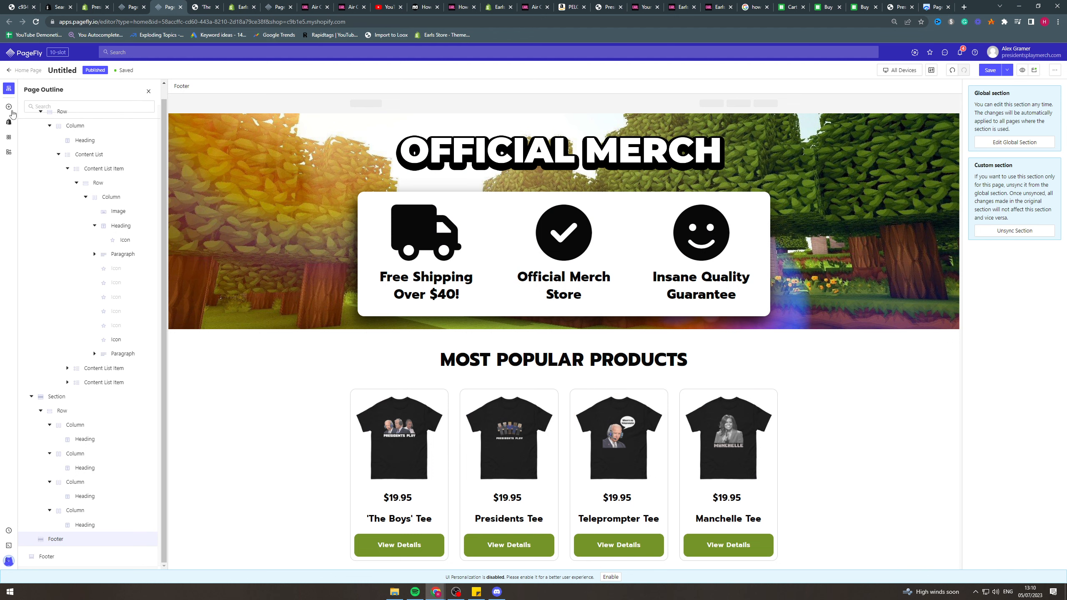
Leave the home page editor and open the published Product Page for editing from the list of product pages.
scroll(381, 311, "down", 8)
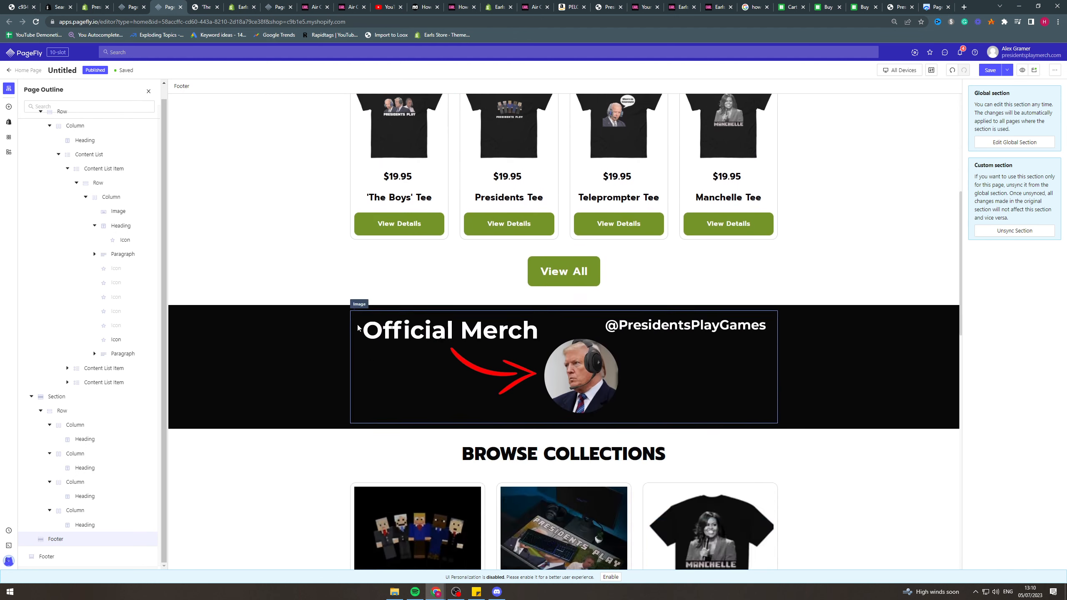
scroll(383, 361, "up", 5)
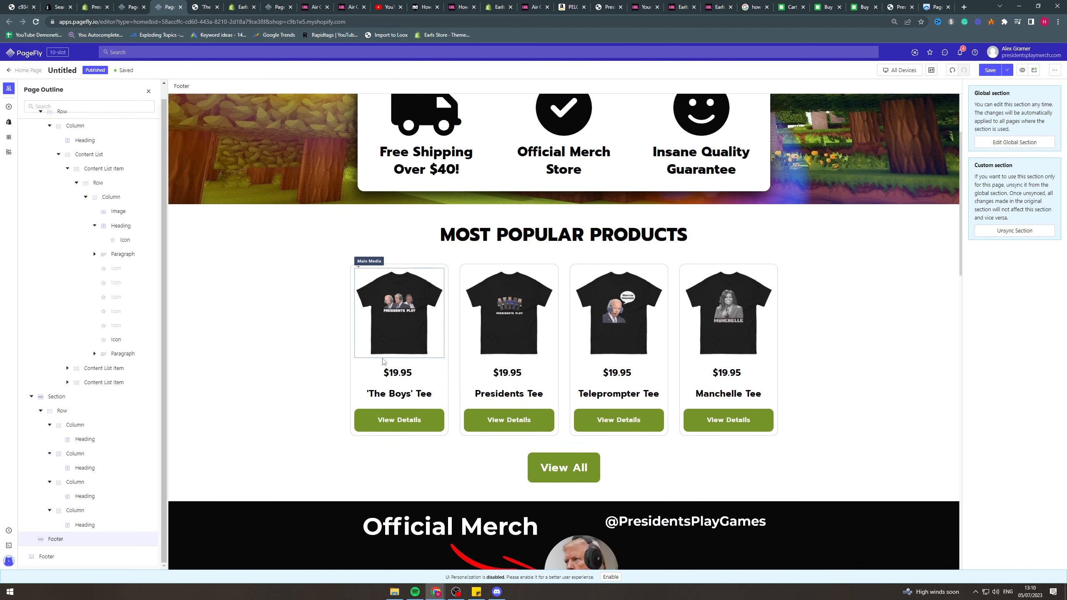
left_click(25, 70)
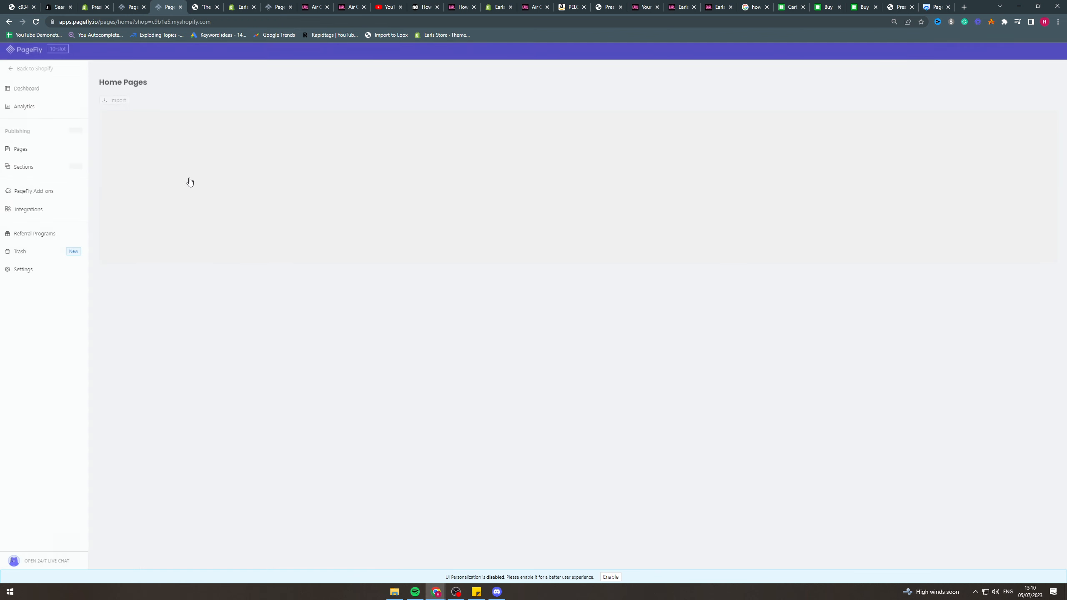
mouse_move(47, 153)
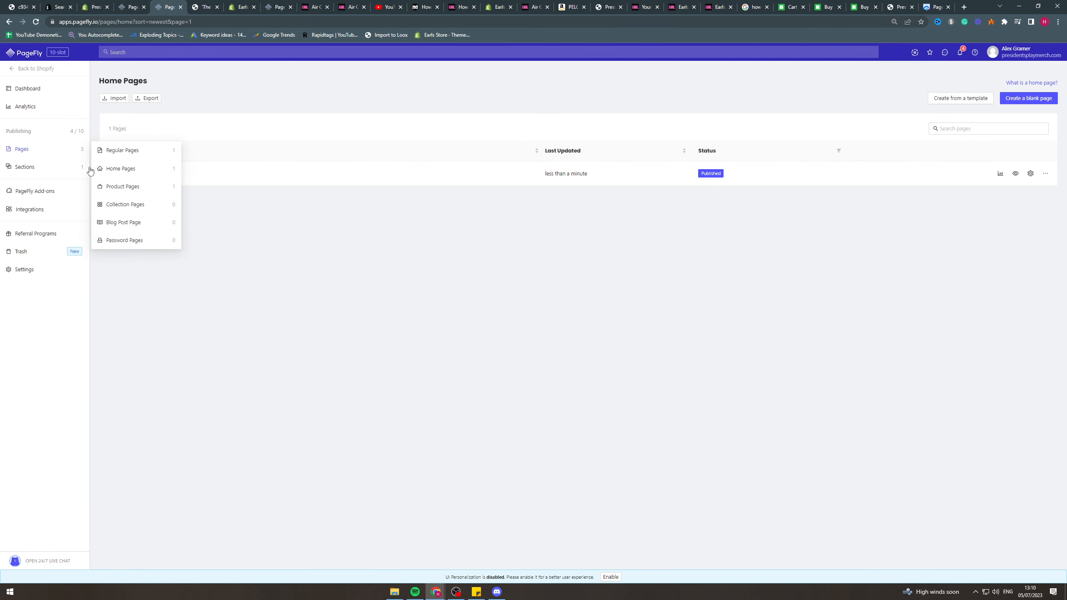
left_click(125, 186)
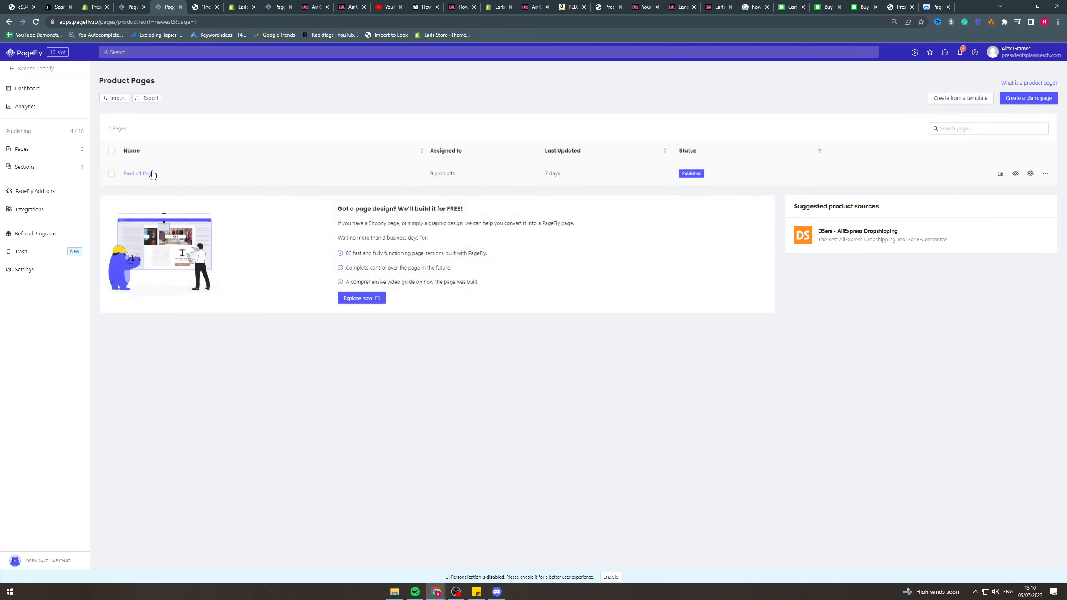
left_click(154, 173)
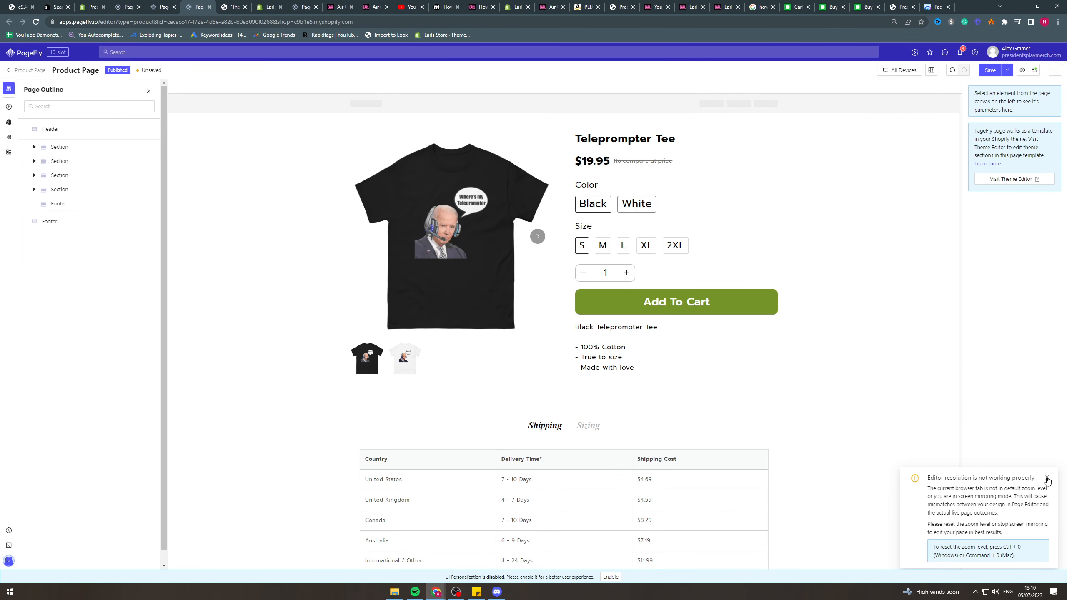
Inspect the styling of the Teleprompter Tee product section and its 2XL size option.
left_click(302, 145)
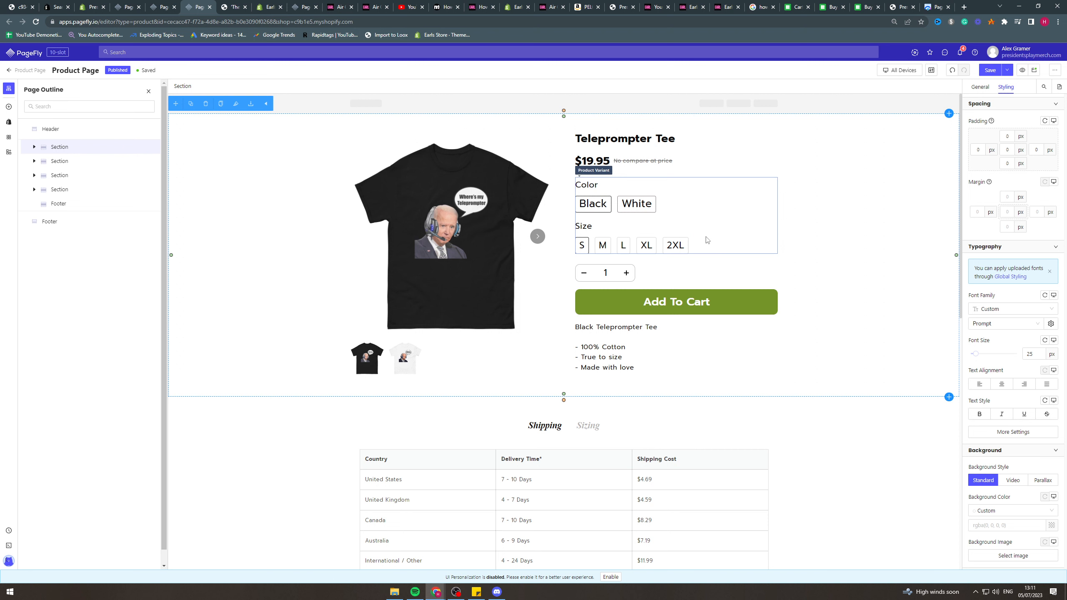
left_click(685, 244)
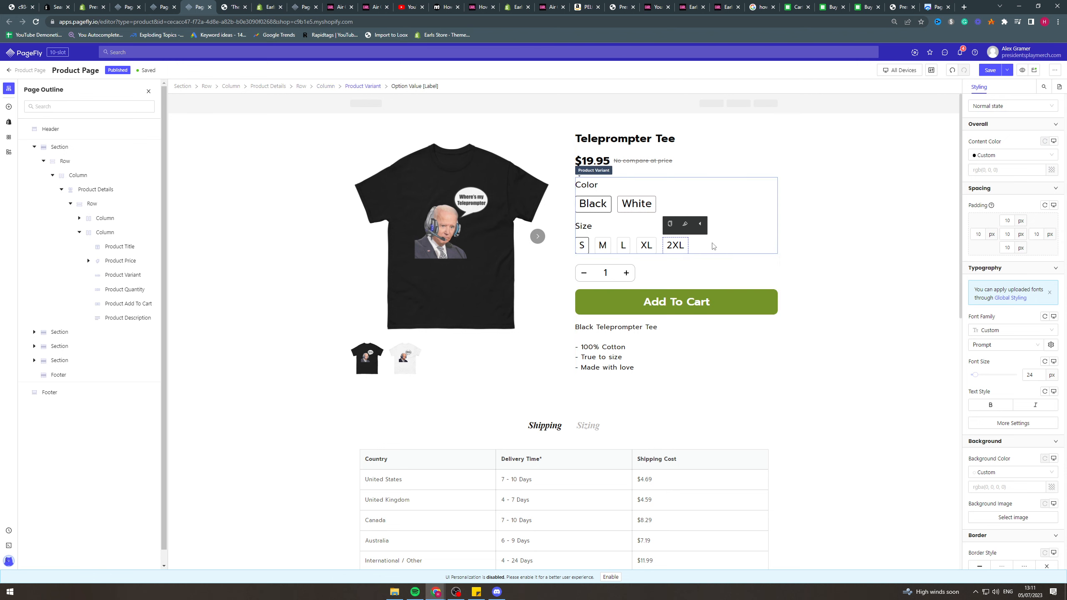
scroll(702, 323, "down", 2)
scroll(480, 234, "up", 1)
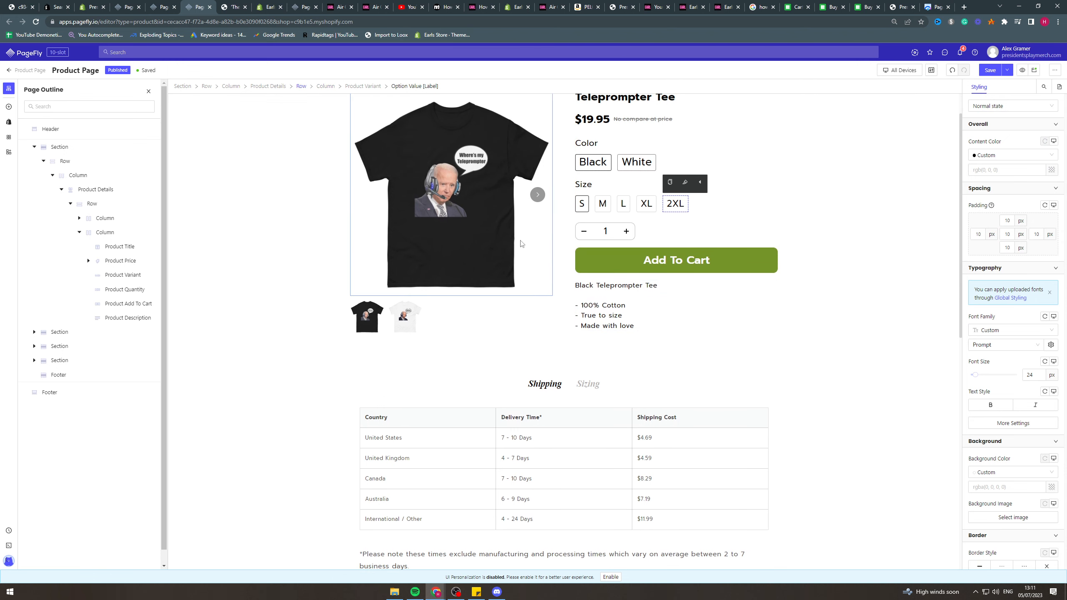
Preview the black and white tee images in the product media, then inspect its thumbnail list and surrounding row.
scroll(521, 244, "up", 1)
left_click(538, 238)
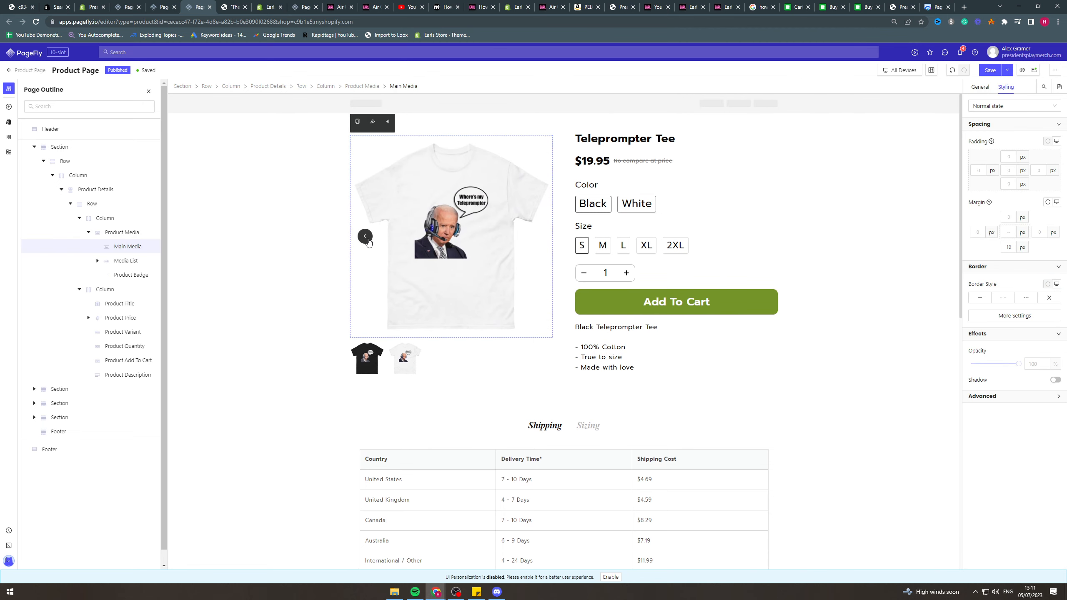
left_click(365, 236)
left_click(405, 361)
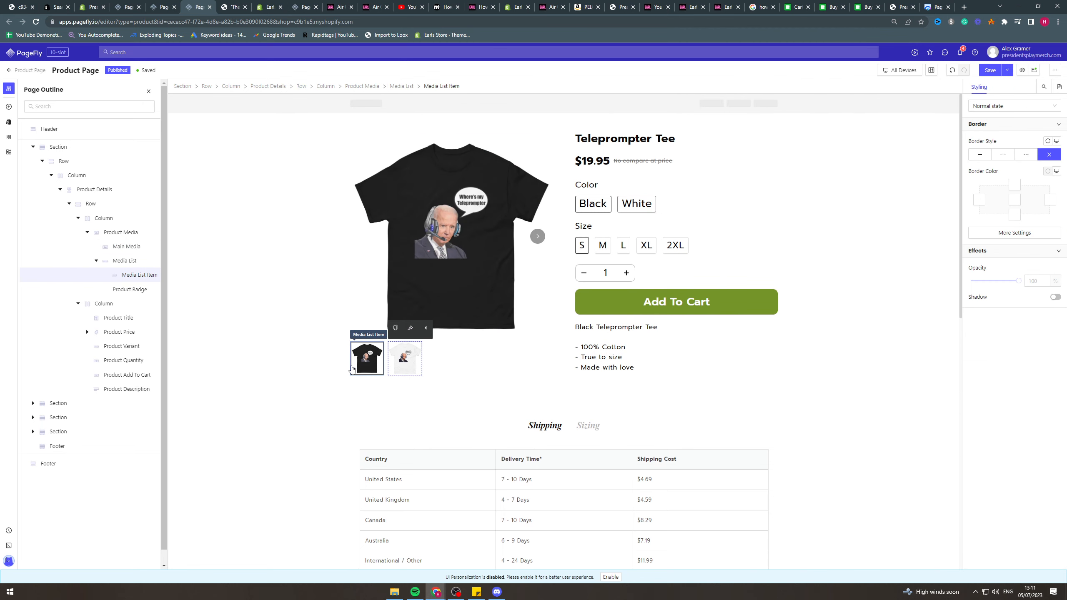
left_click(462, 364)
left_click(387, 129)
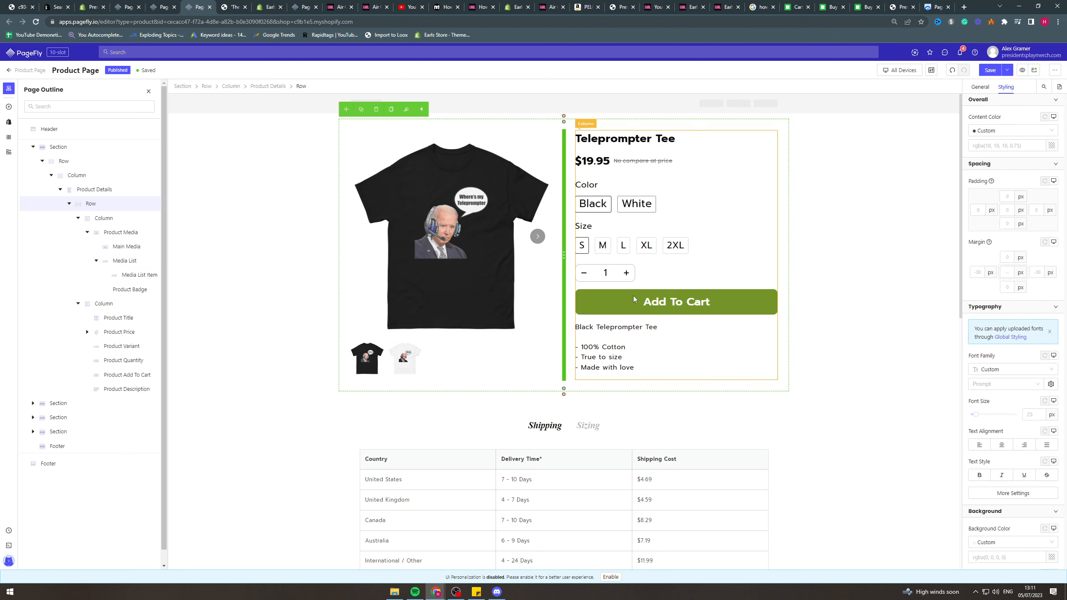
Compare the Shipping and Sizing tables below the product details by switching between them, ending on Sizing.
scroll(608, 367, "down", 5)
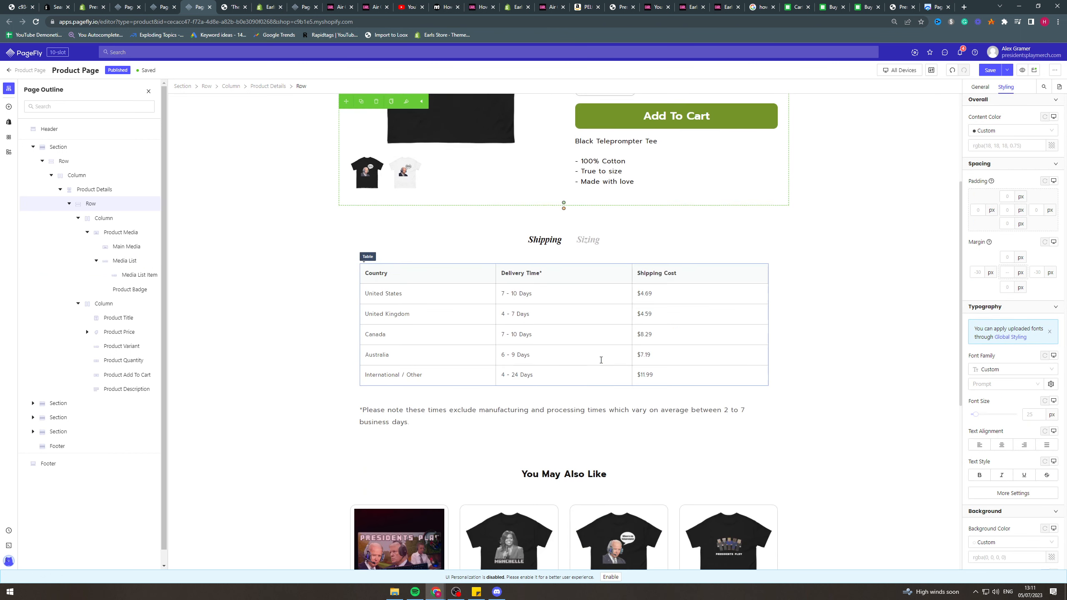
left_click(542, 224)
left_click(545, 222)
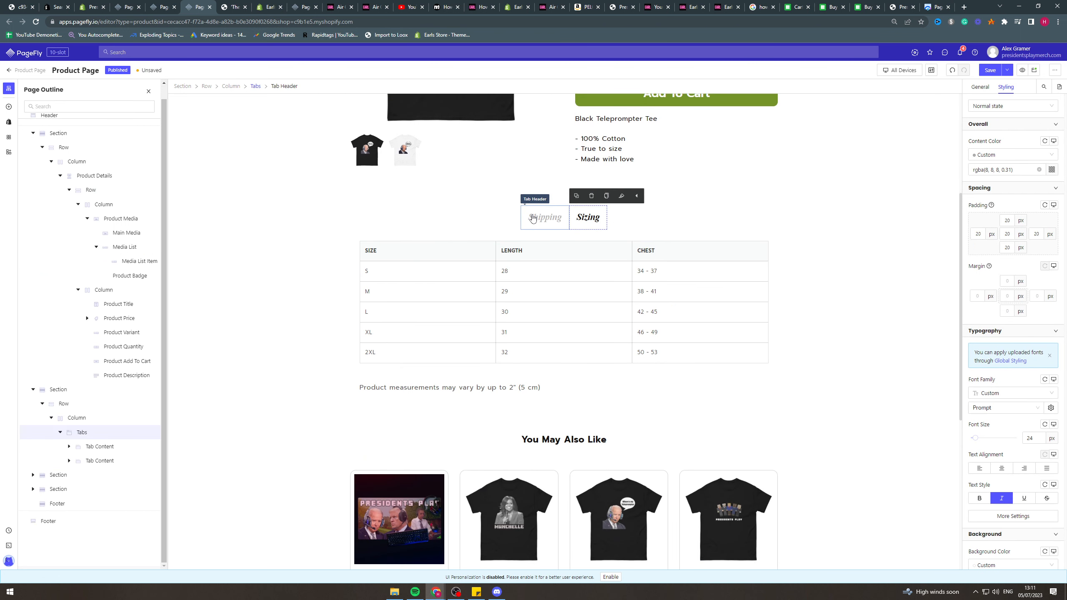
left_click(591, 226)
left_click(554, 225)
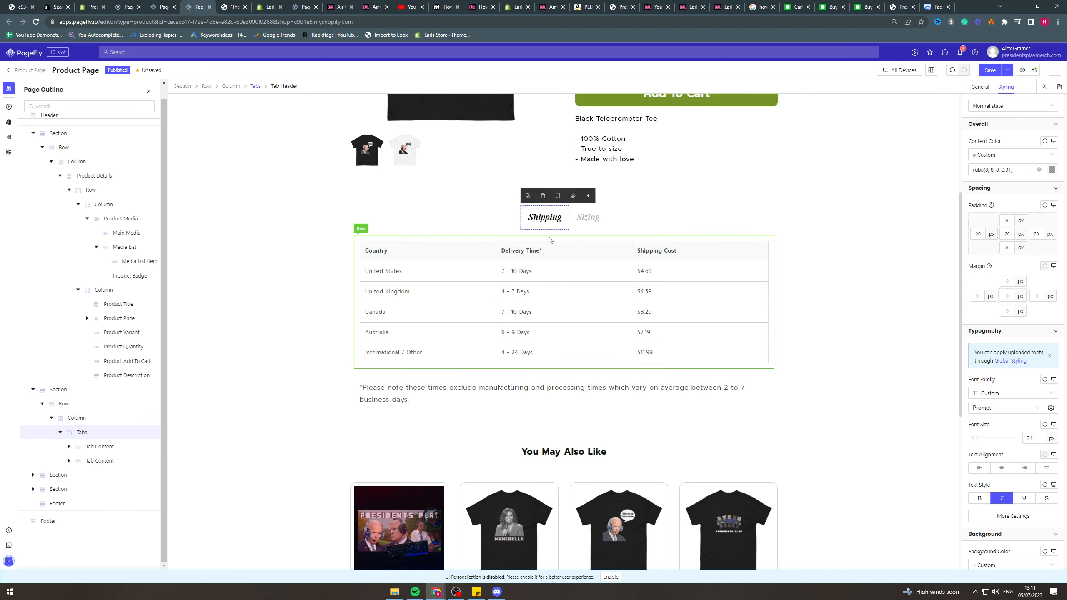
left_click(586, 222)
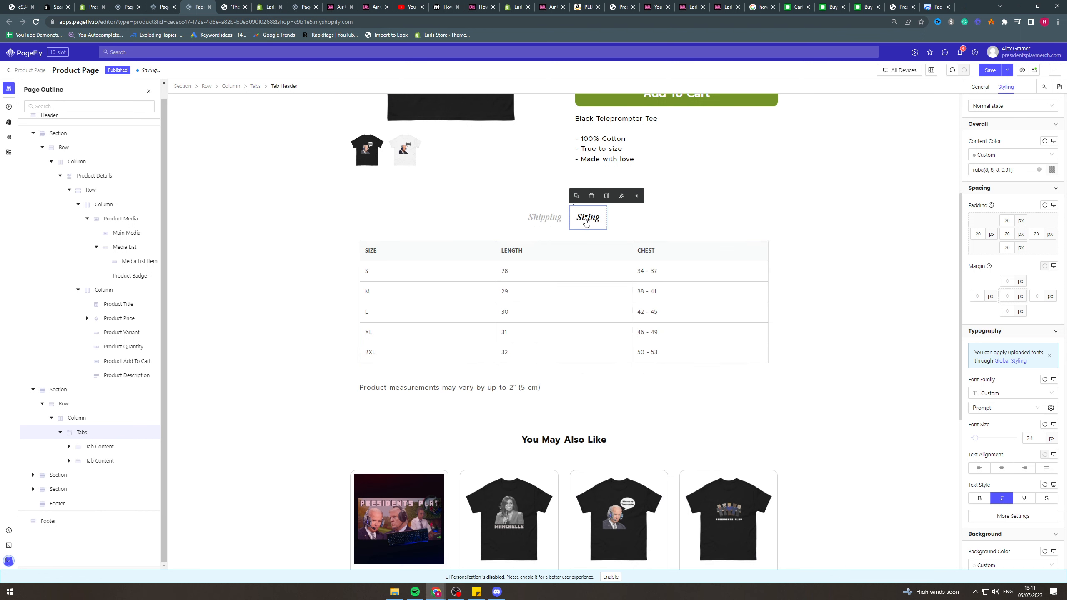
left_click(553, 226)
left_click(589, 222)
left_click(546, 221)
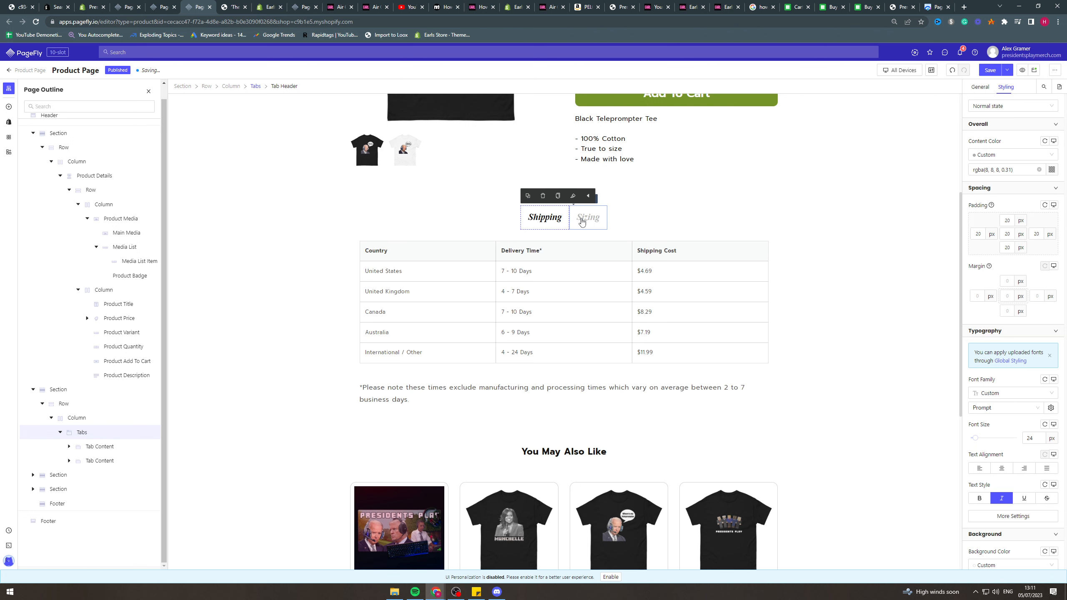
left_click(587, 221)
left_click(546, 221)
left_click(587, 221)
Review the You May Also Like product cards and the discount sign-up footer of the product page.
scroll(563, 214, "down", 5)
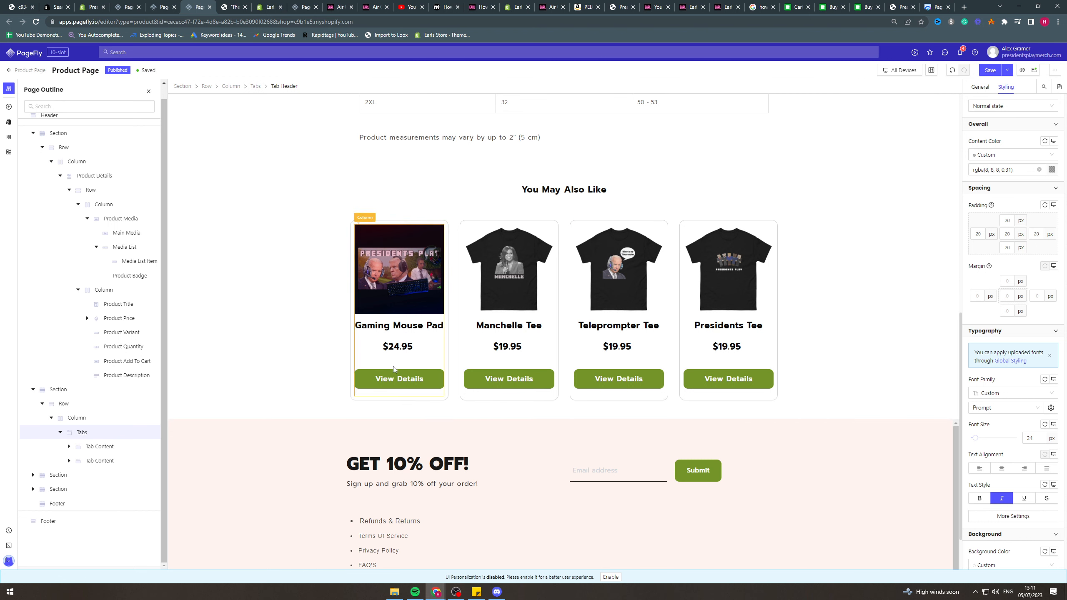
scroll(716, 336, "up", 10)
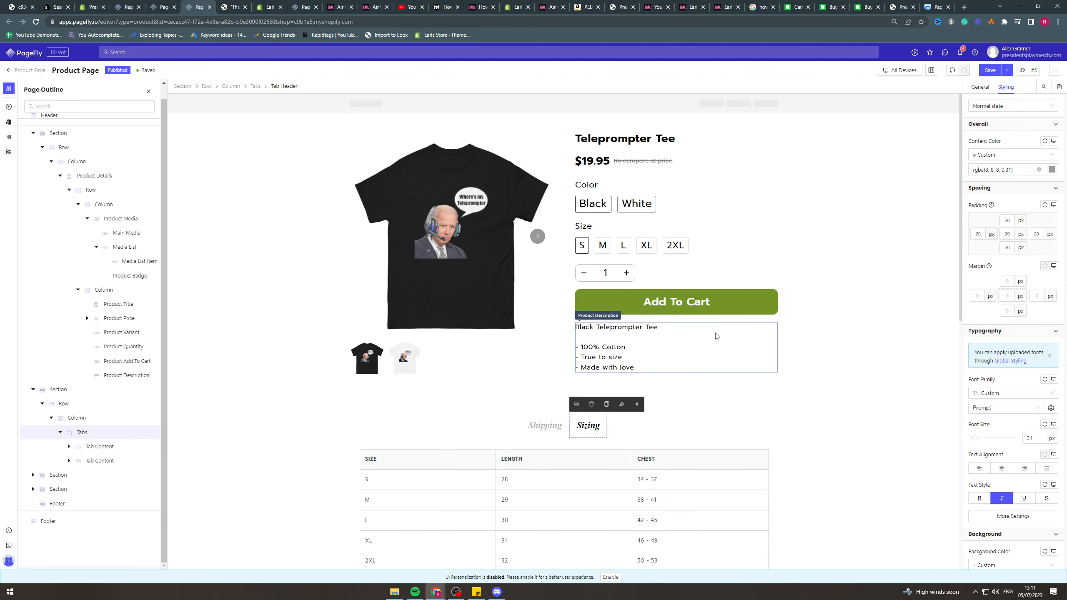
scroll(837, 196, "down", 5)
scroll(837, 196, "down", 4)
scroll(803, 239, "down", 4)
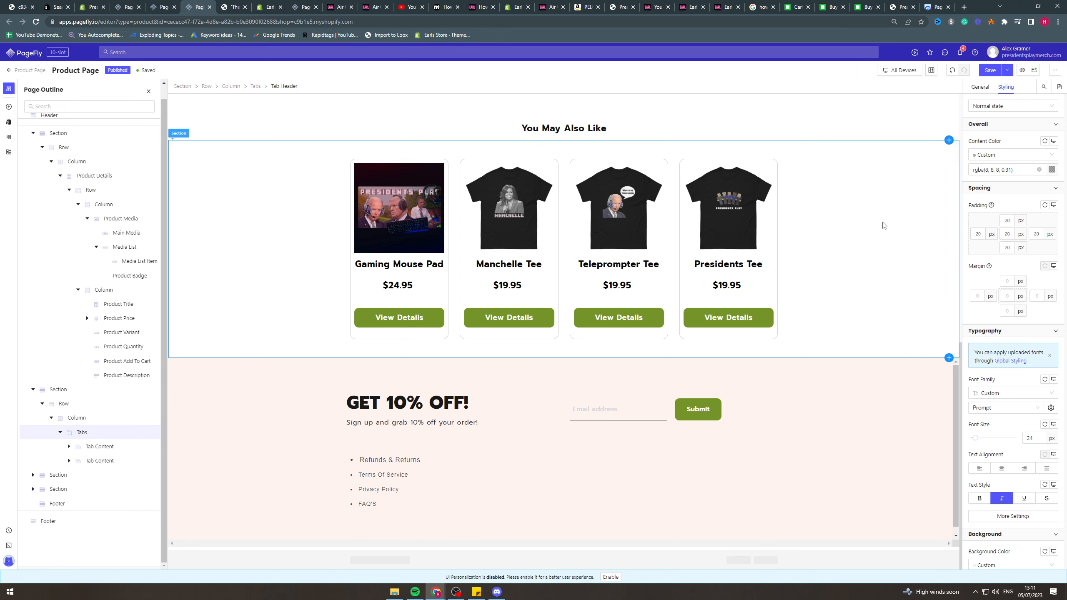
Inspect the styling of the product details row and its Add To Cart button.
scroll(869, 221, "up", 10)
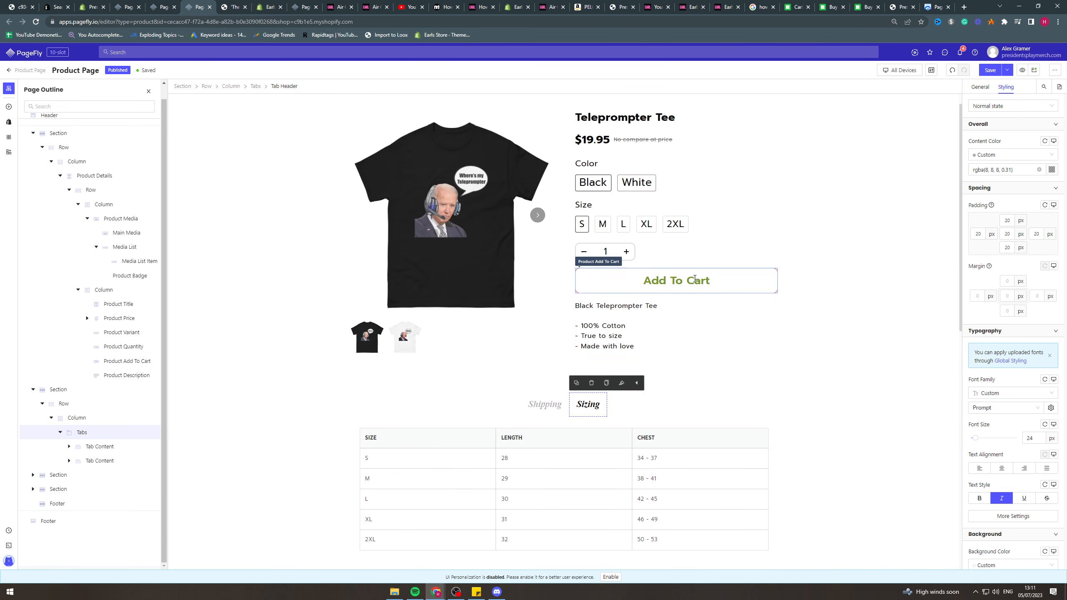
left_click(464, 126)
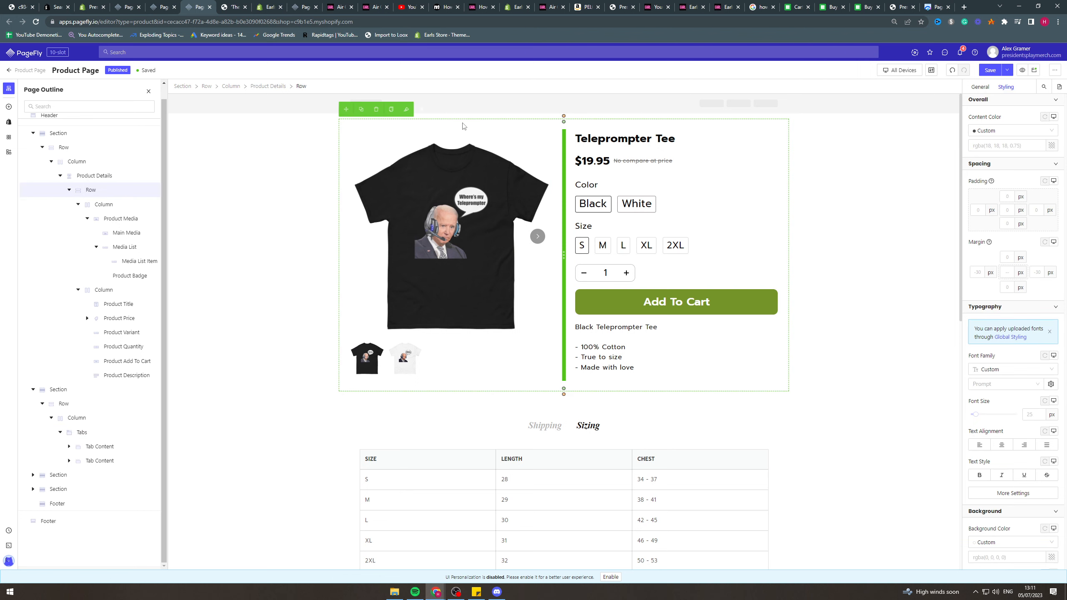
left_click(686, 307)
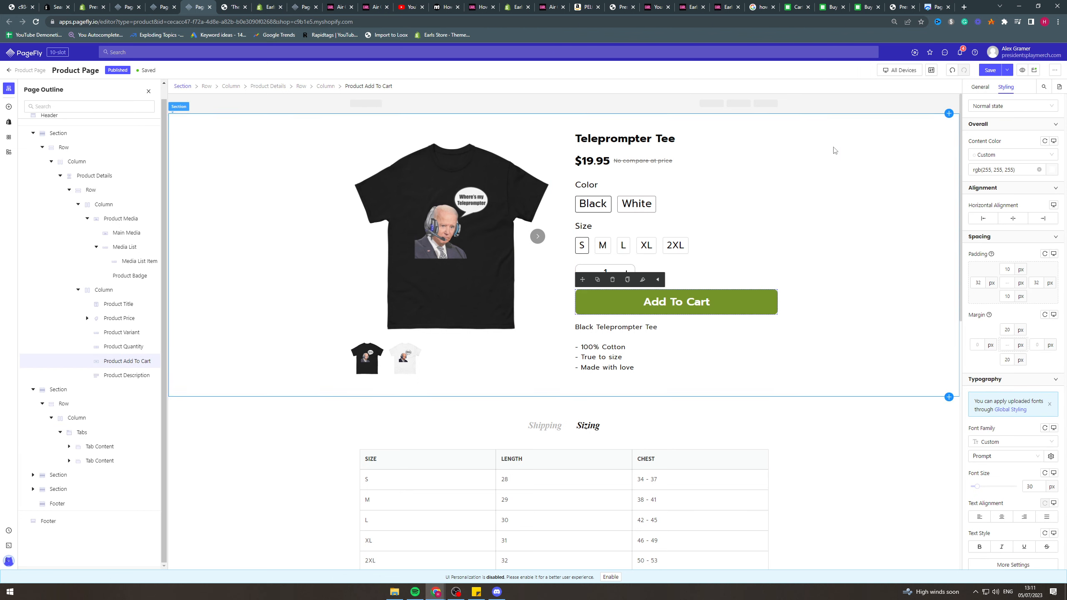
Switch to the live Presidents Play store and review its home page from the banner down to the footer.
left_click(233, 6)
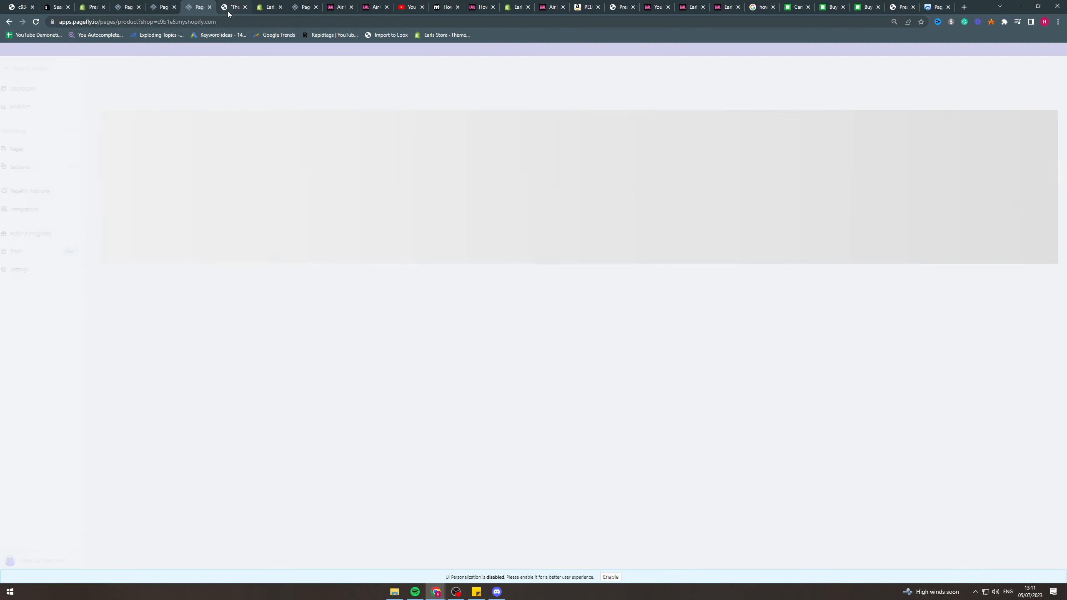
key("F5")
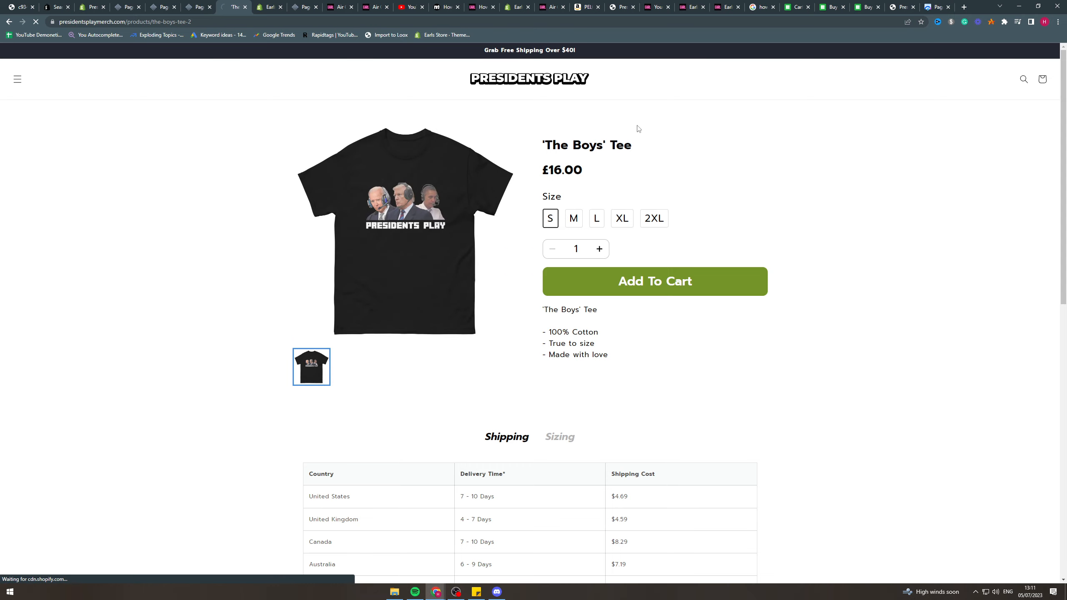
scroll(630, 174, "down", 8)
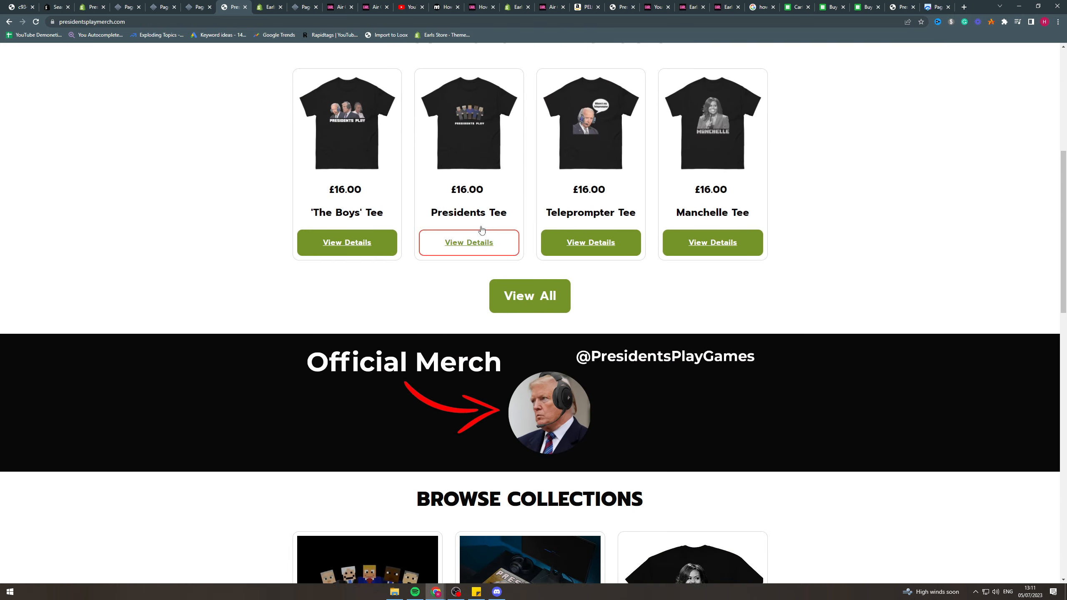
scroll(482, 230, "up", 1)
scroll(522, 336, "down", 6)
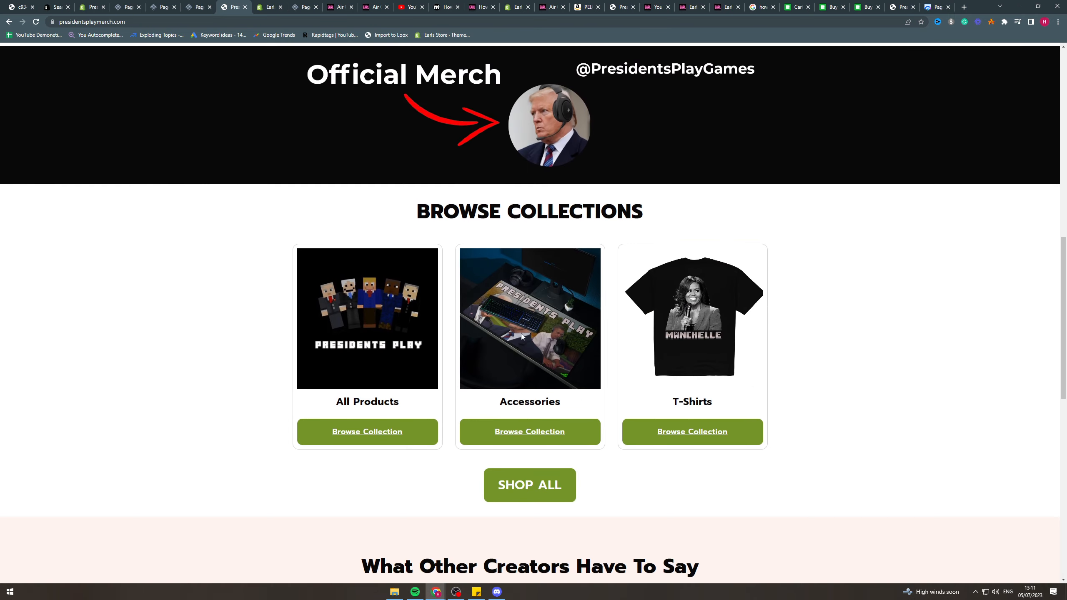
scroll(524, 386, "down", 14)
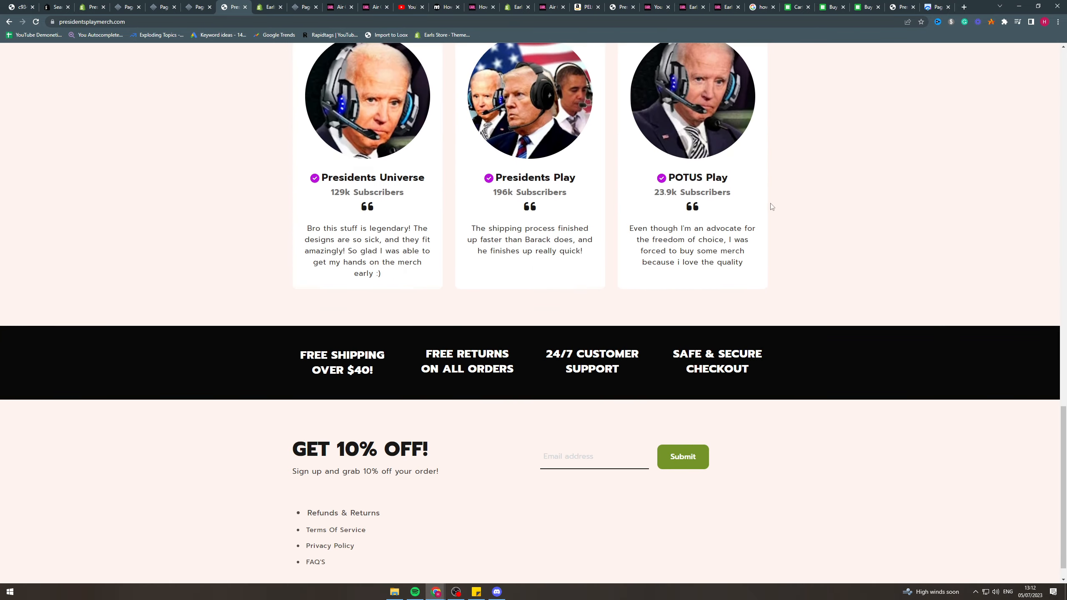
scroll(838, 441, "up", 20)
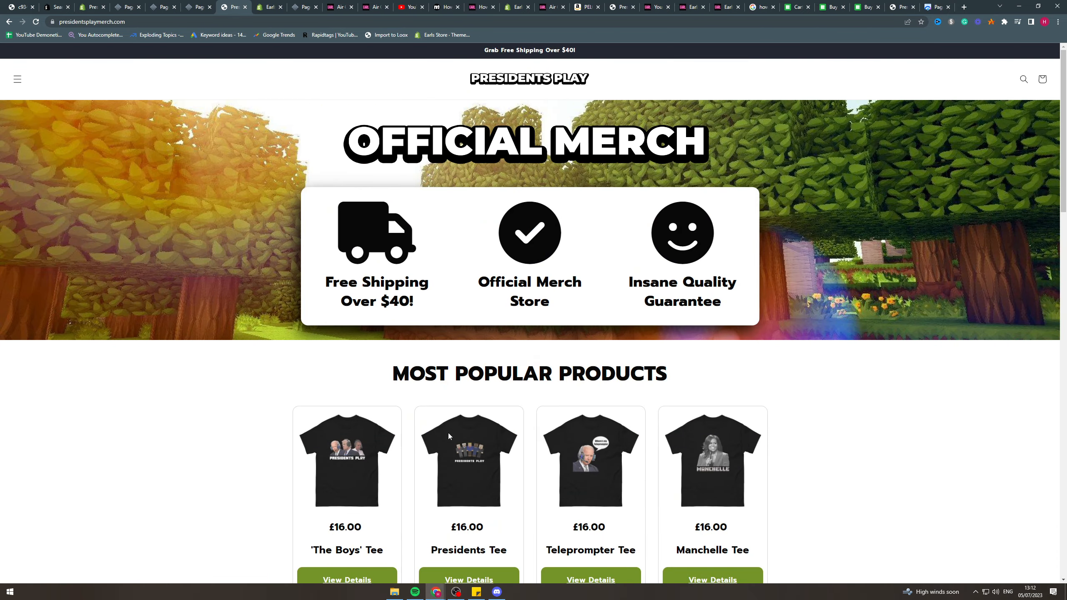
View the live product page of 'The Boys' Tee with its shipping table, then return to the store's home page.
scroll(449, 436, "down", 4)
left_click(348, 413)
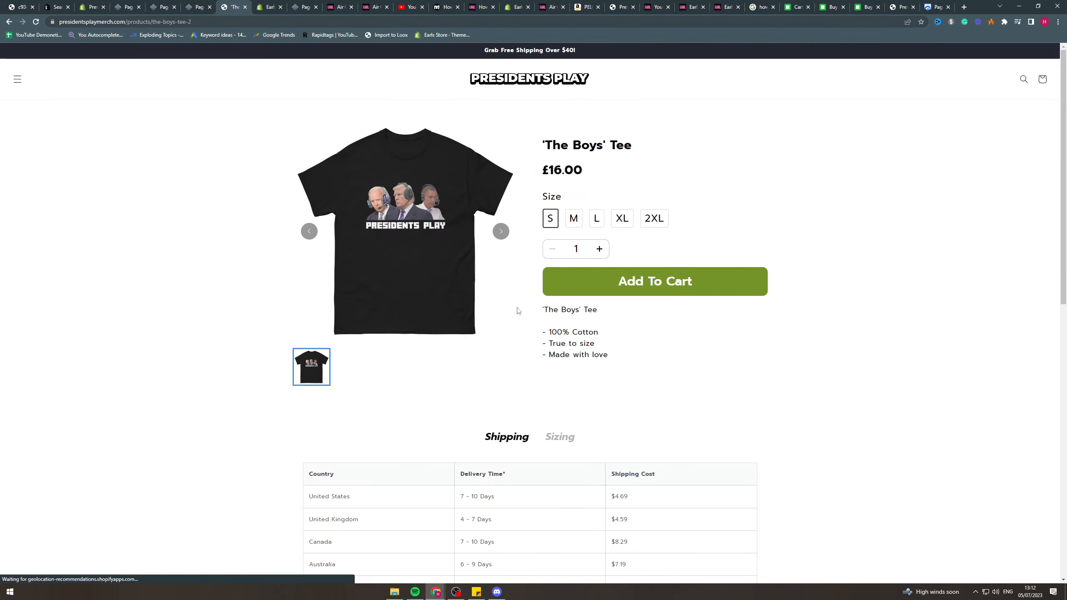
scroll(793, 126, "down", 11)
scroll(855, 232, "up", 9)
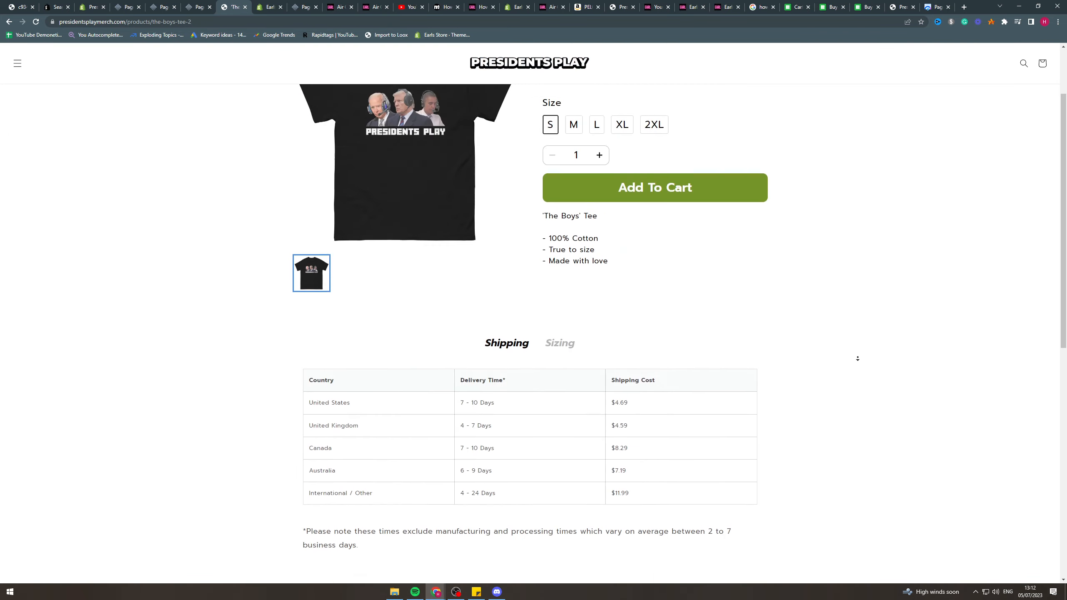
scroll(857, 359, "down", 7)
scroll(823, 191, "up", 10)
left_click(520, 86)
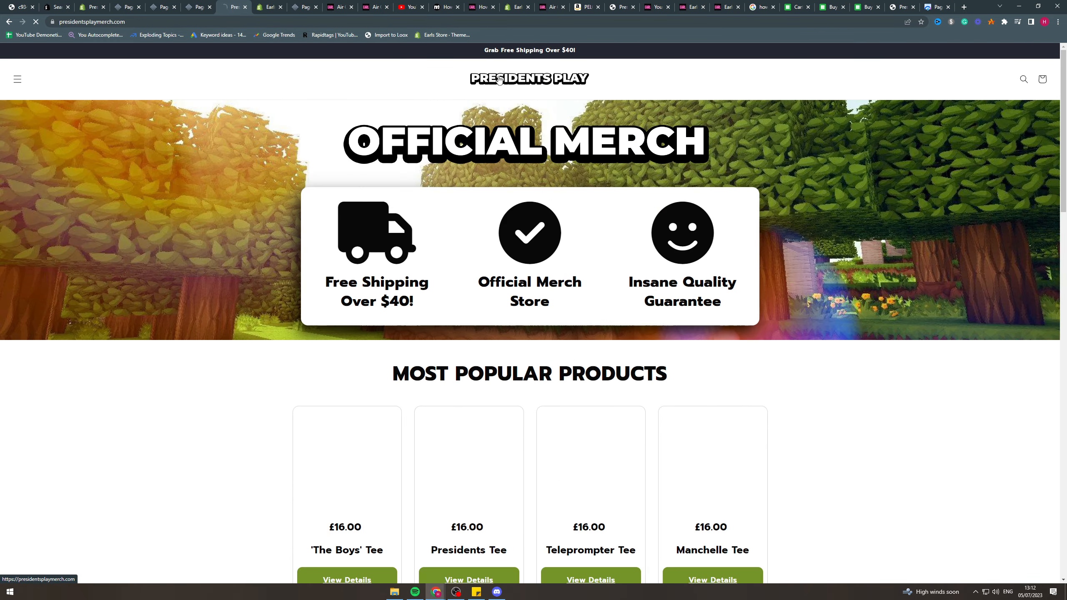